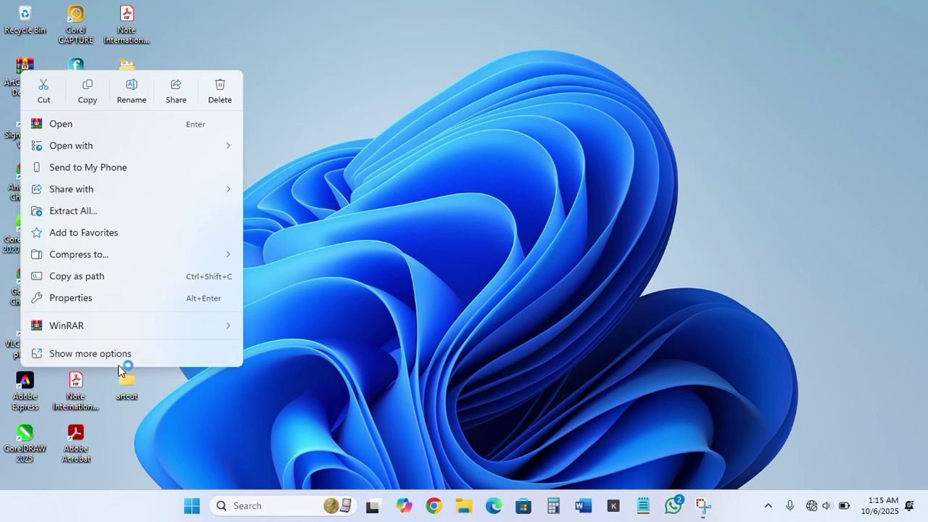
- Extract the desktop archive ArtCut 2009 Decent into a folder of the same name and open its inner ArtCut 2009 Decent folder
mouse_move(204, 327)
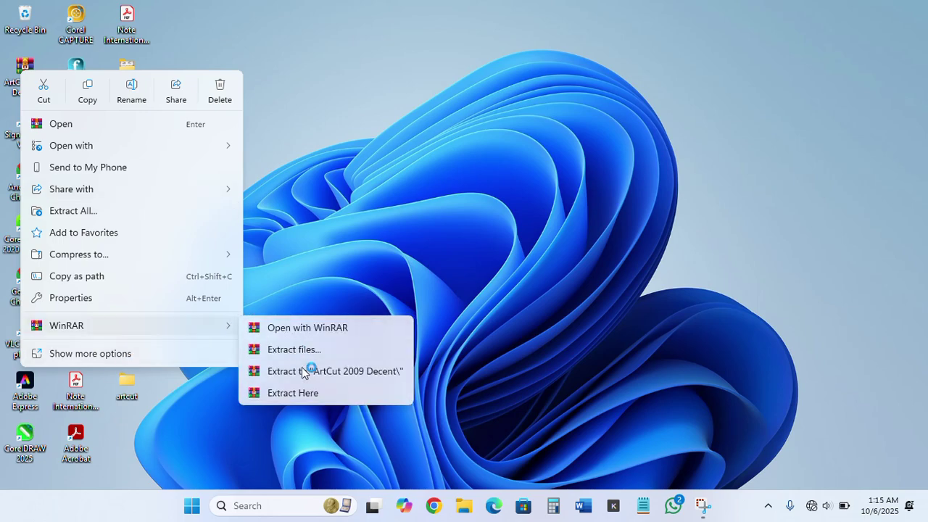
left_click(340, 372)
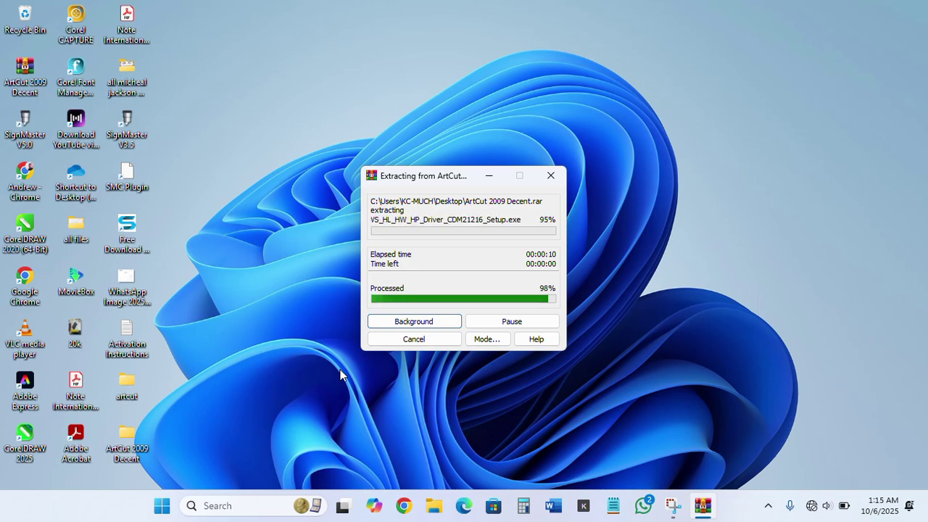
double_click(129, 434)
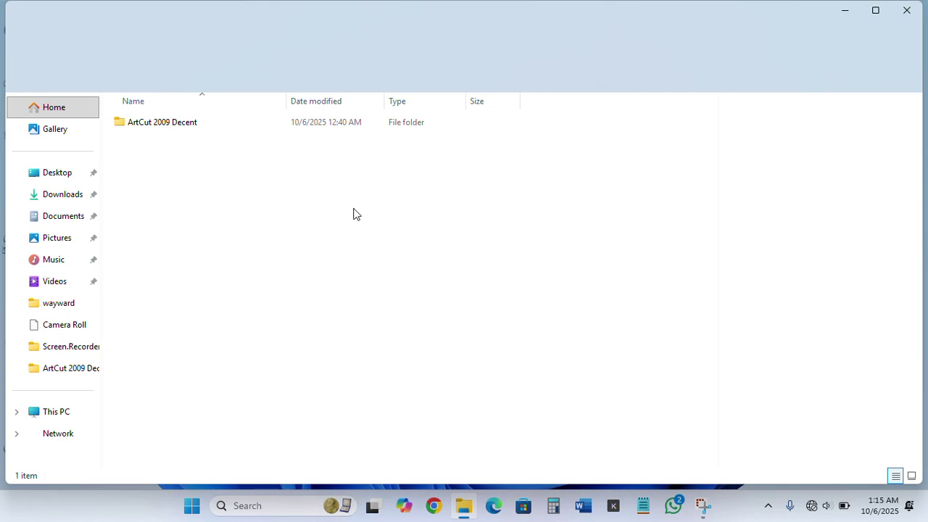
left_click(174, 129)
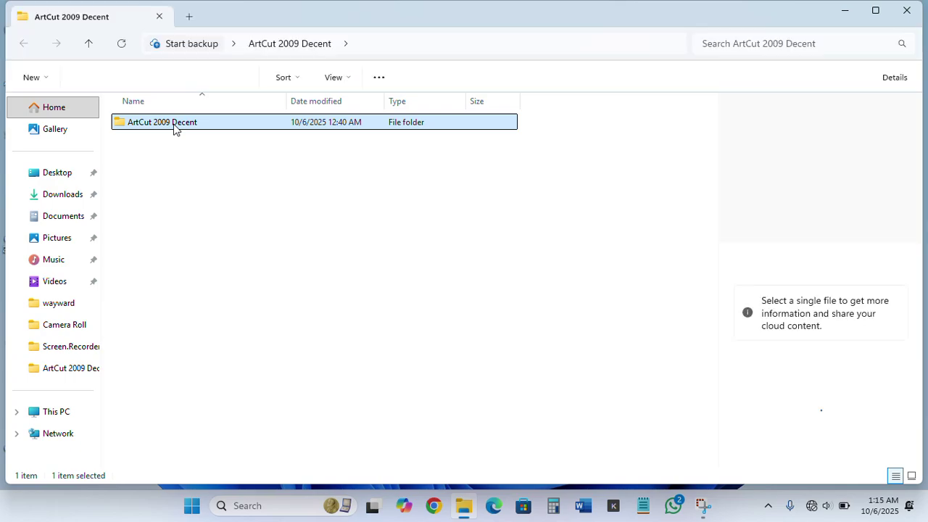
double_click(205, 126)
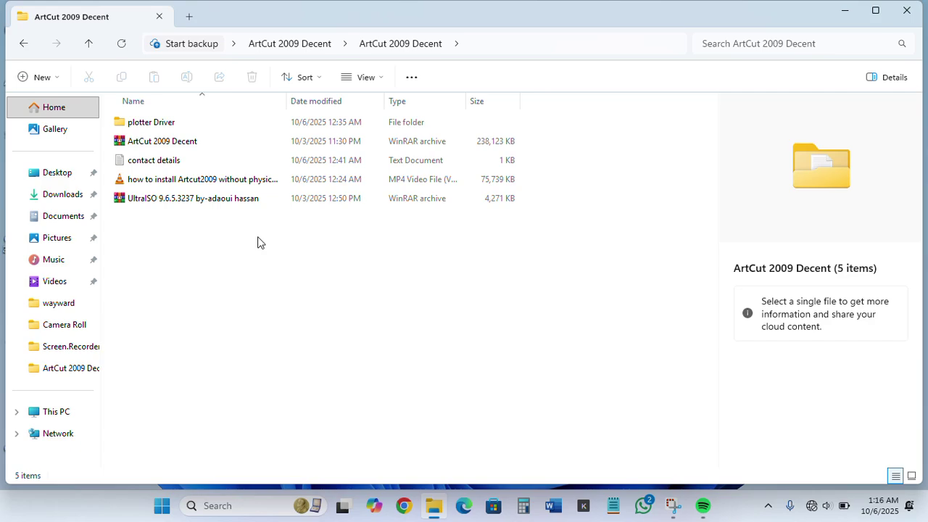
- Extract the UltraISO 9.6.5.3237 archive into a folder with the archive's own name using WinRAR
double_click(177, 200)
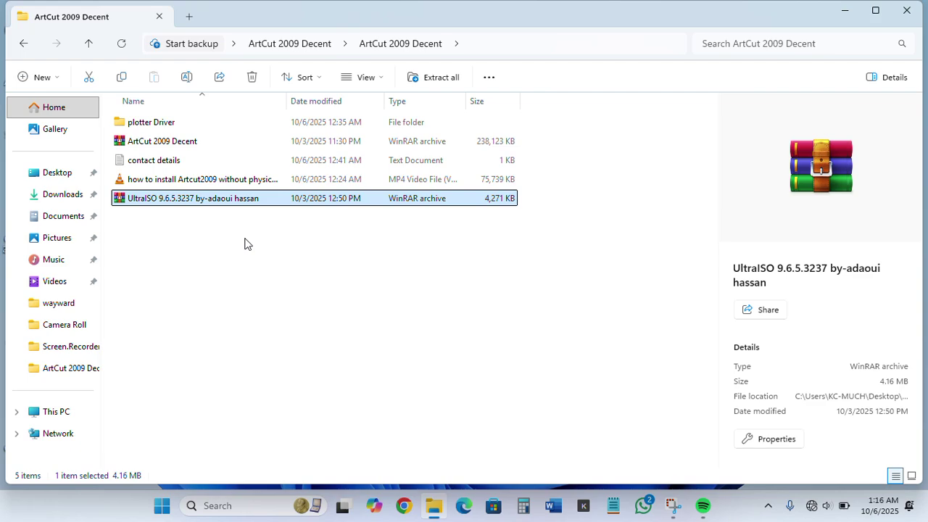
right_click(213, 208)
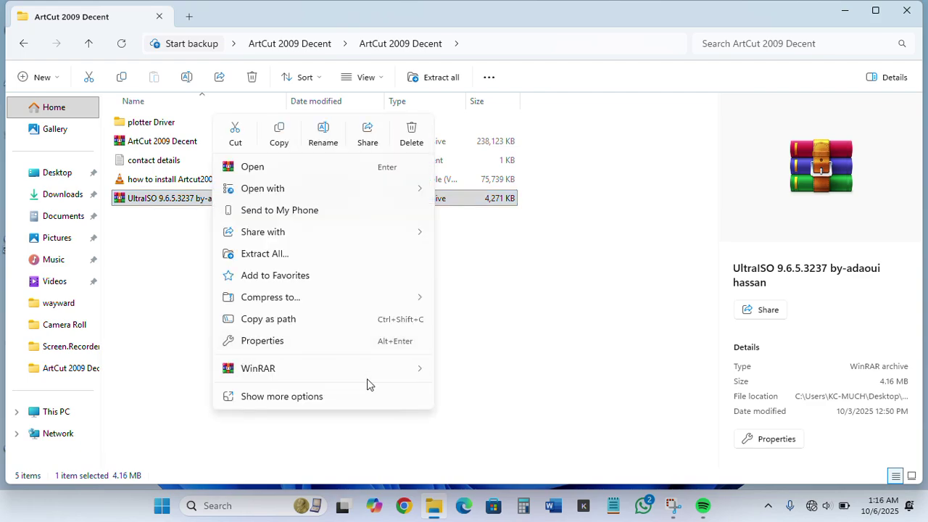
mouse_move(392, 371)
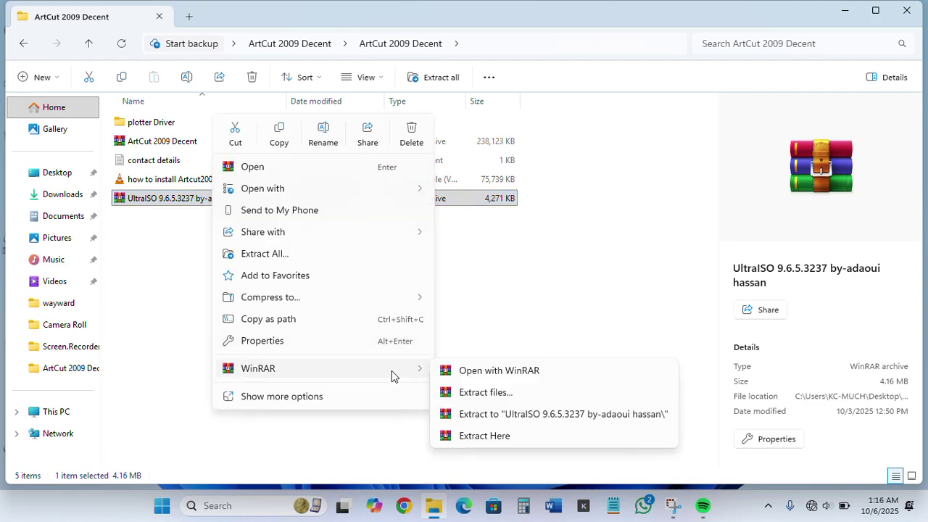
left_click(479, 415)
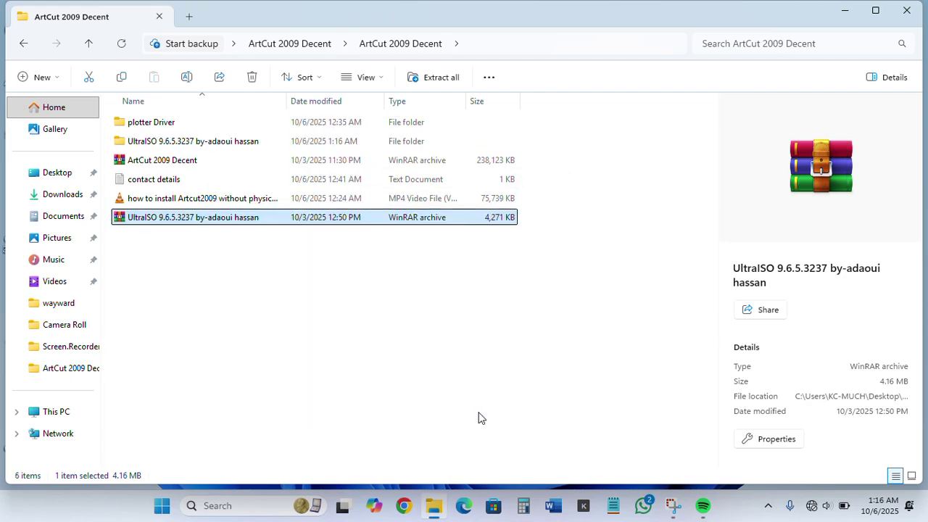
- Go into the innermost extracted UltraISO folder and run the UltraISO 9.6.5.3237 installer as administrator
double_click(243, 139)
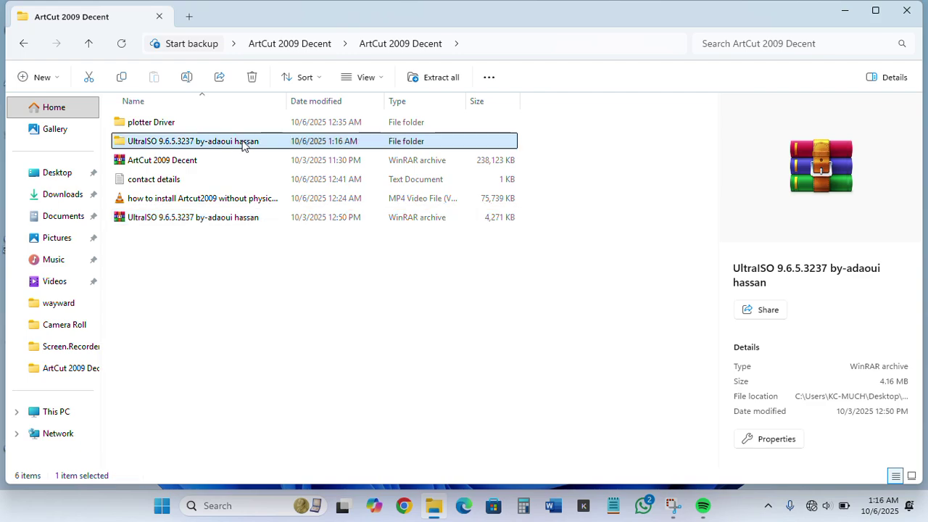
left_click(214, 129)
double_click(213, 130)
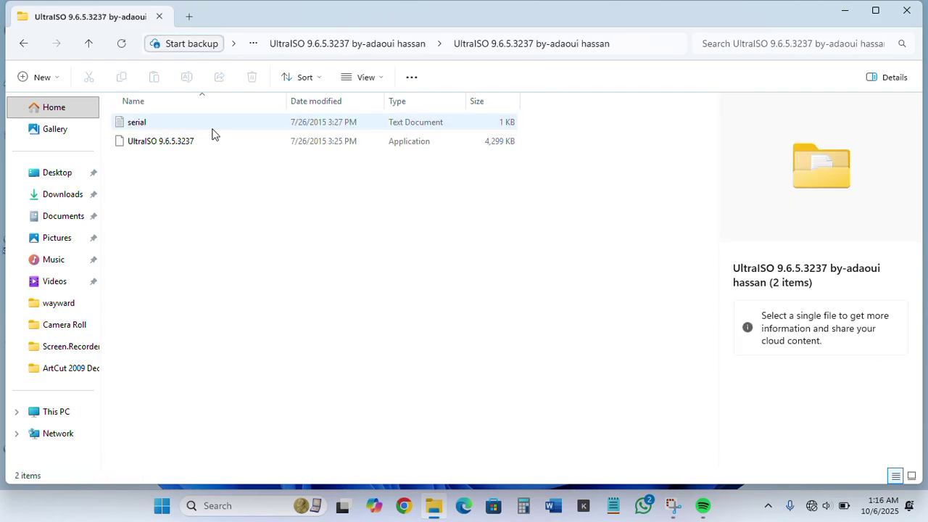
left_click(203, 142)
right_click(203, 142)
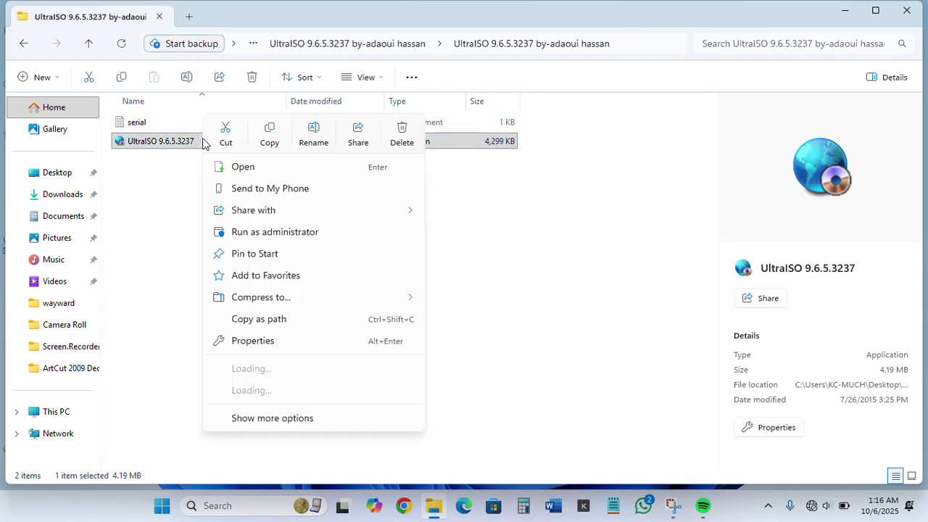
left_click(282, 239)
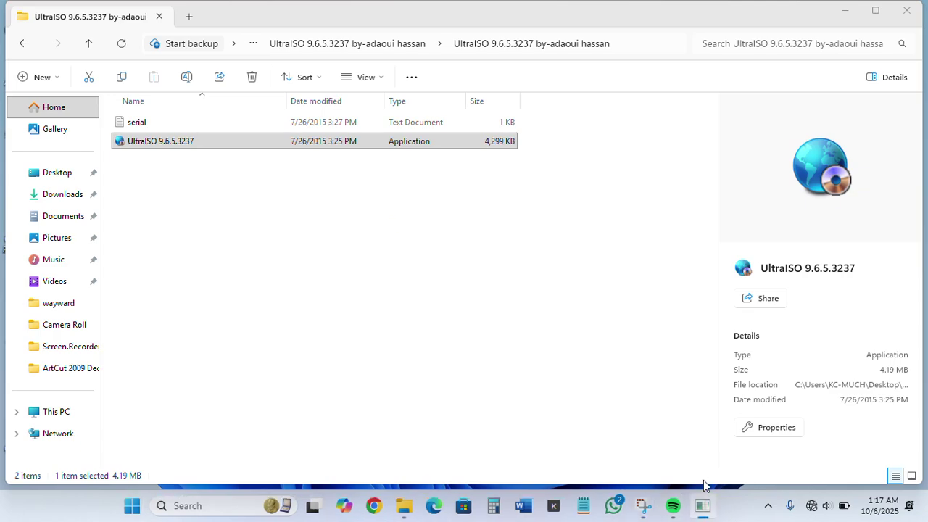
- Accept the UltraISO license agreement and keep the destination folder C:\Program Files (x86)\UltraISO
left_click(548, 366)
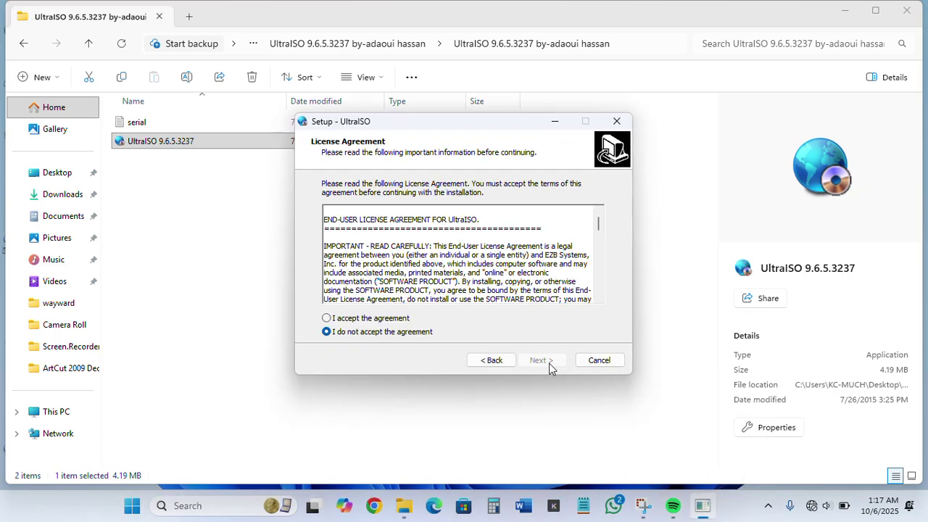
left_click(394, 318)
left_click(537, 361)
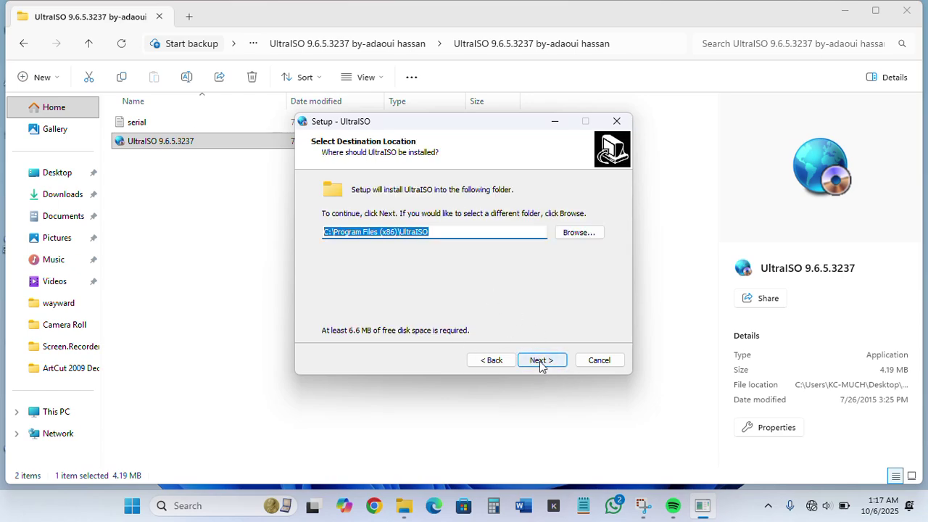
left_click(540, 364)
left_click(512, 311)
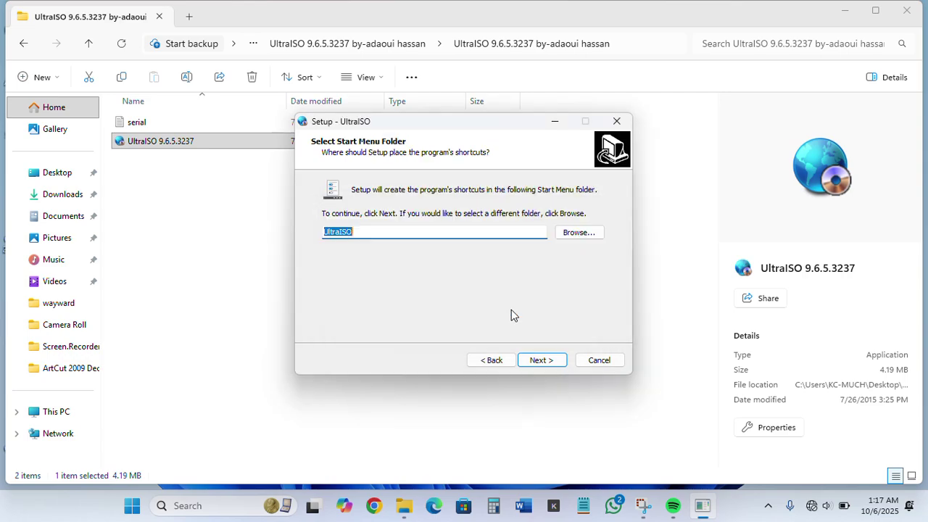
- Keep the UltraISO Start Menu folder and all three additional tasks enabled, and start the installation
left_click(541, 360)
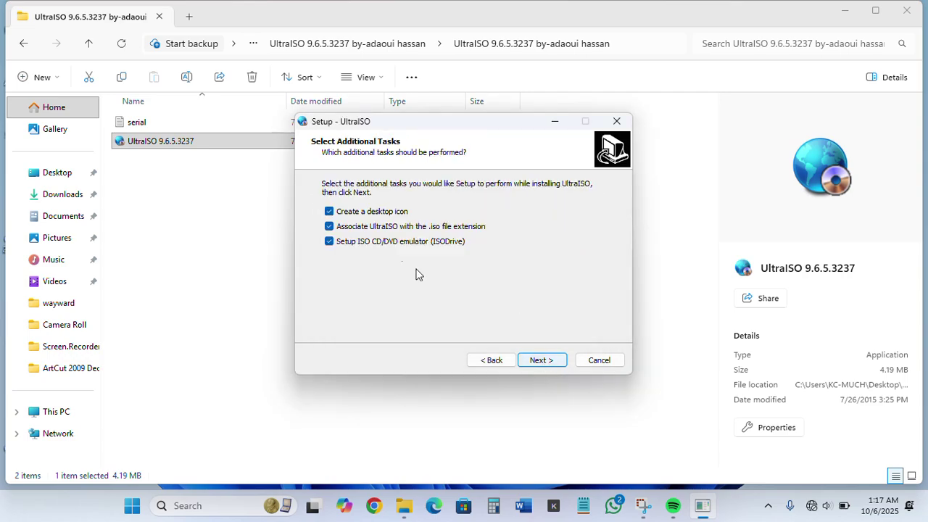
left_click(542, 360)
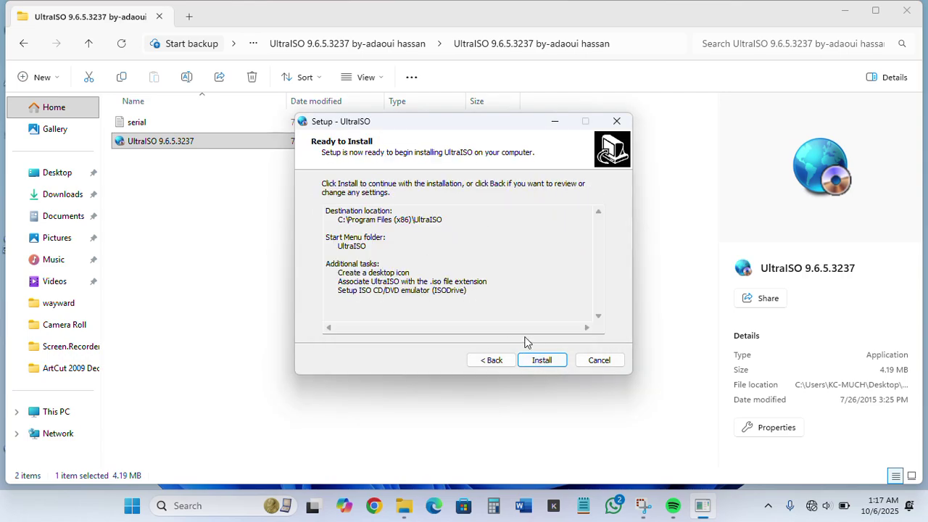
left_click(541, 359)
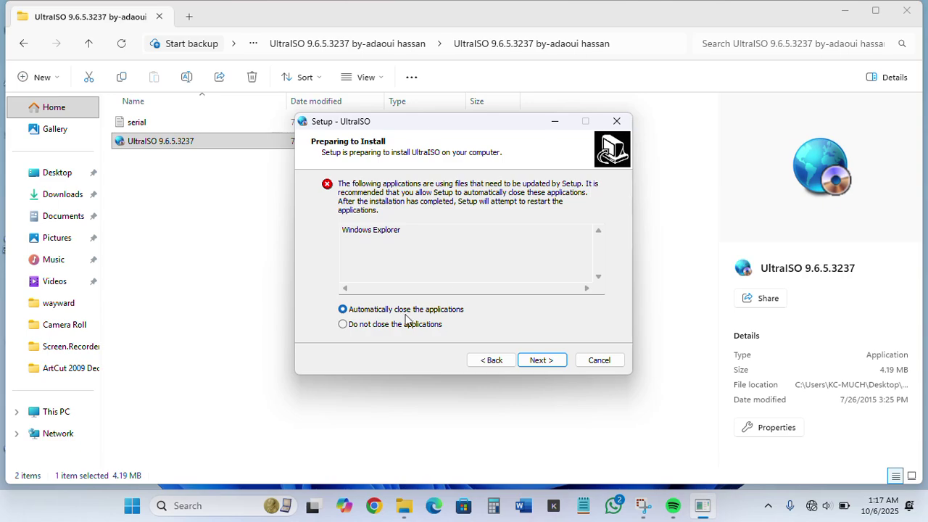
- Continue the installation with "Do not close the applications" and finish setup with Launch UltraISO enabled
left_click(406, 324)
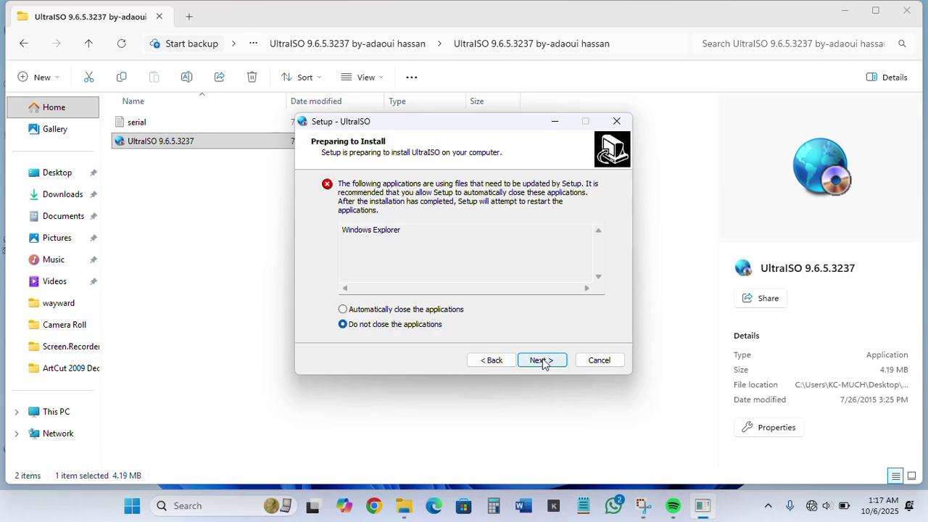
left_click(542, 360)
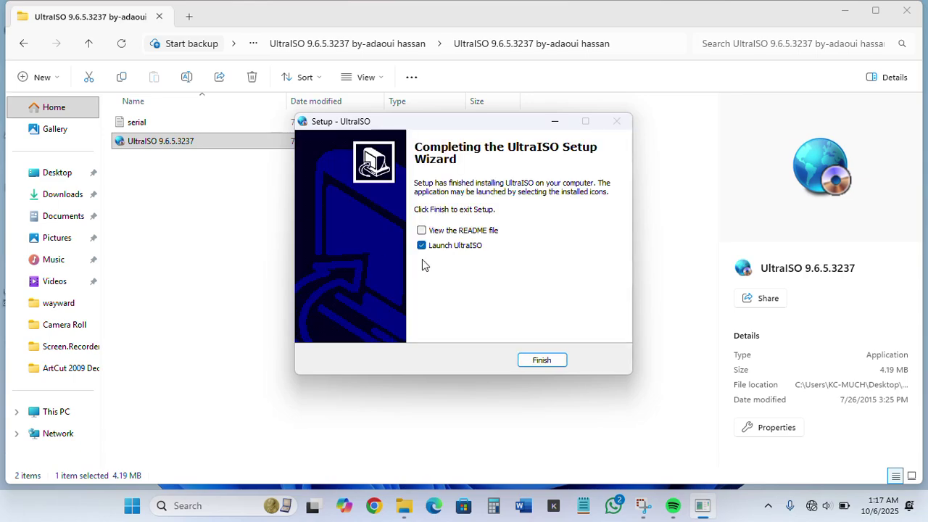
left_click(547, 366)
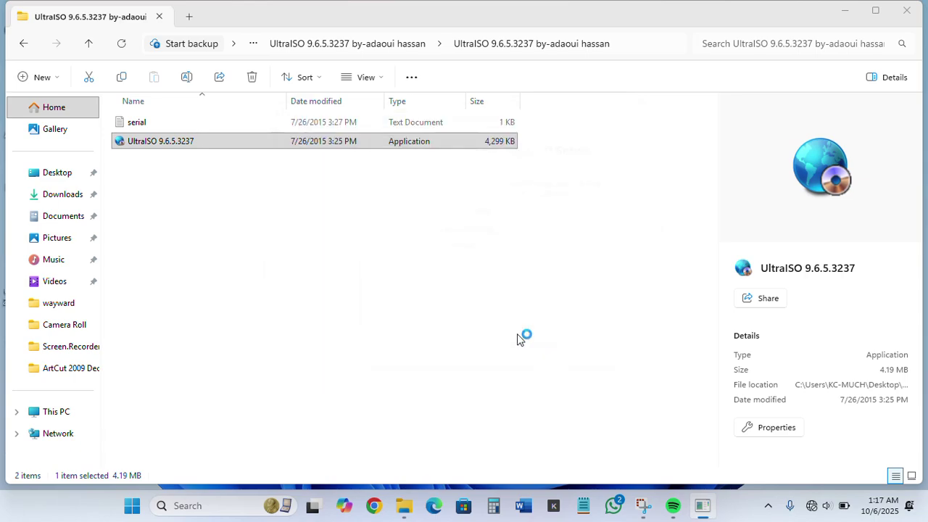
- Open the serial text file in the UltraISO folder and copy the user name from it
left_click(151, 123)
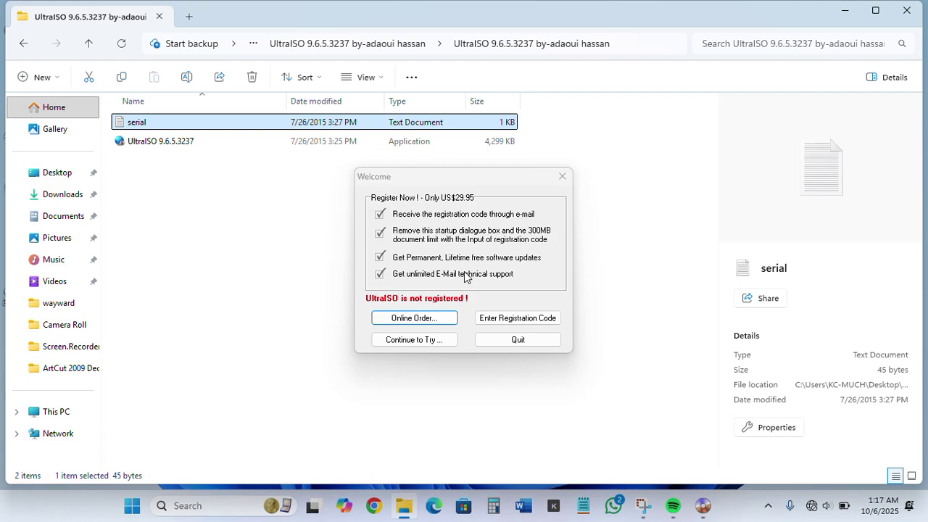
key("Return")
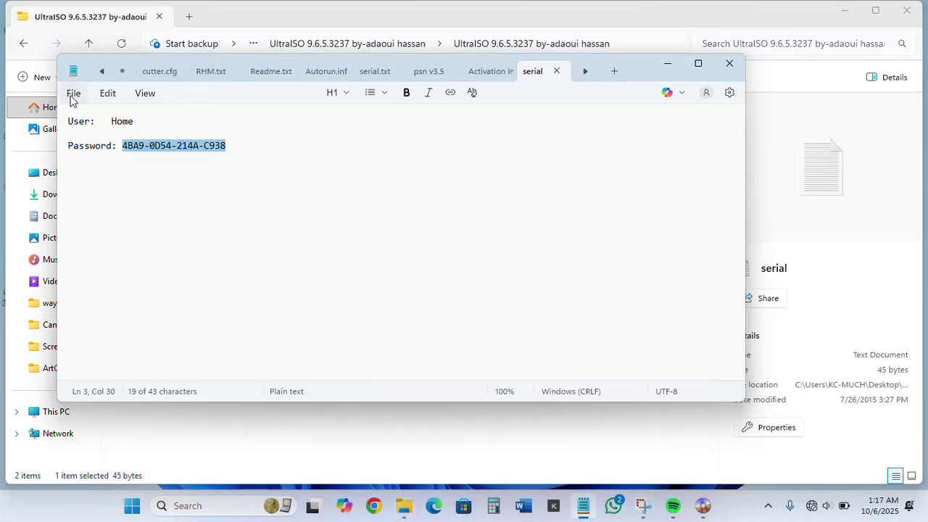
left_click(148, 128)
double_click(132, 122)
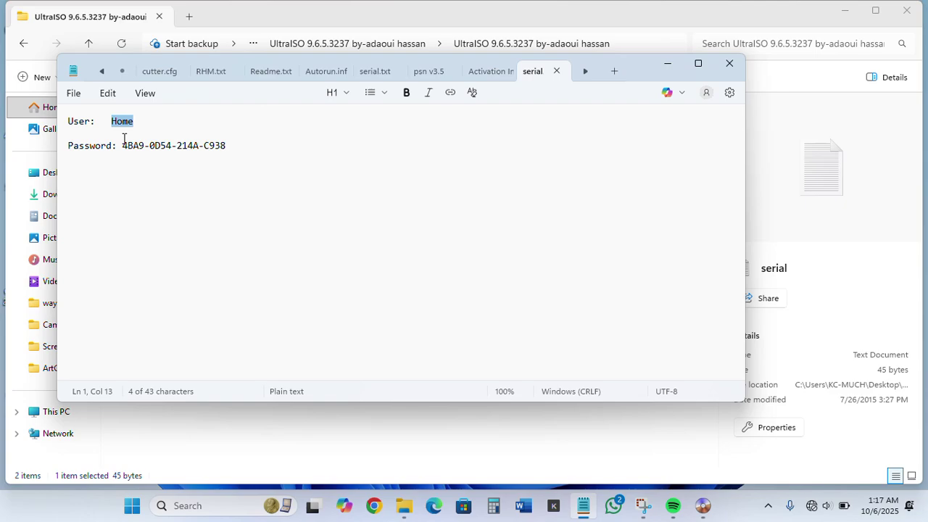
- Open UltraISO's registration form and enter Home as the registration name
left_click(667, 63)
left_click(520, 318)
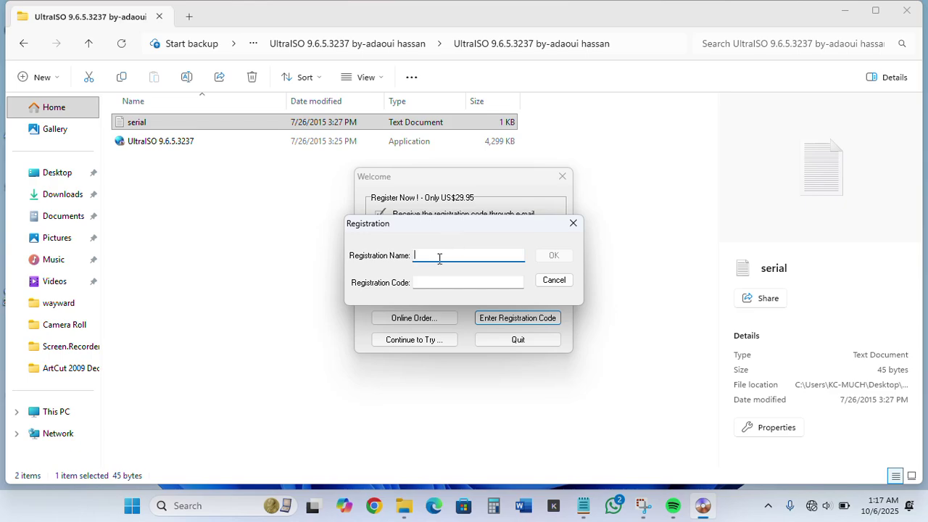
type("Home")
- Copy the registration code from the serial text file into the Registration Code field and submit the UltraISO registration
left_click(584, 506)
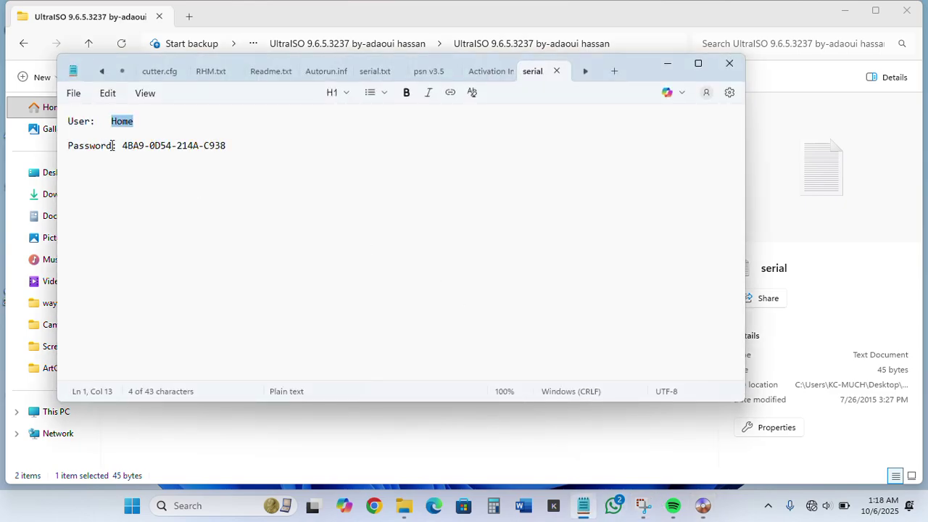
left_click_drag(121, 145, 244, 145)
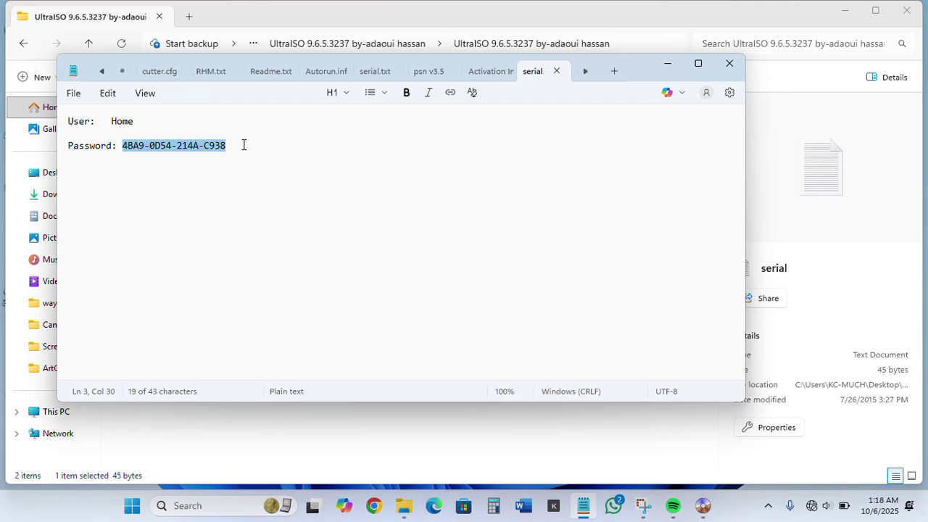
left_click(668, 63)
left_click(444, 283)
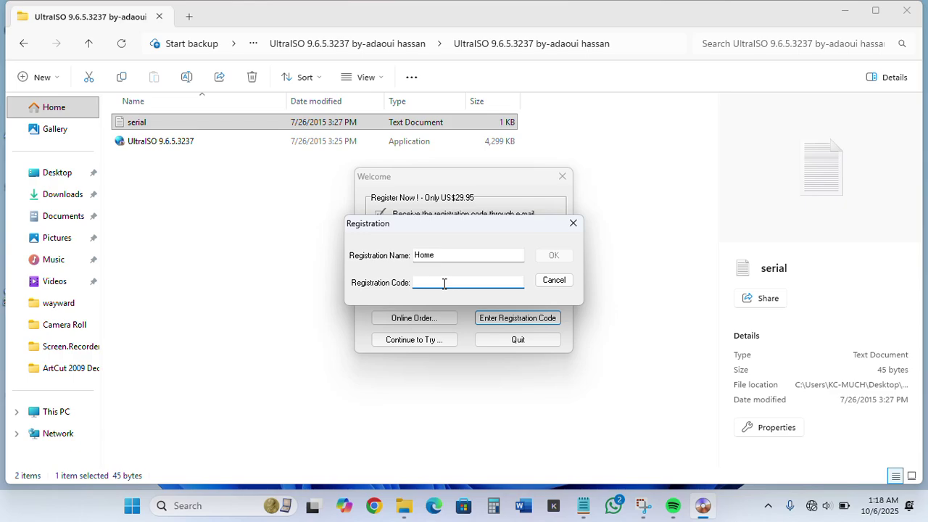
key("ctrl+v")
left_click(564, 259)
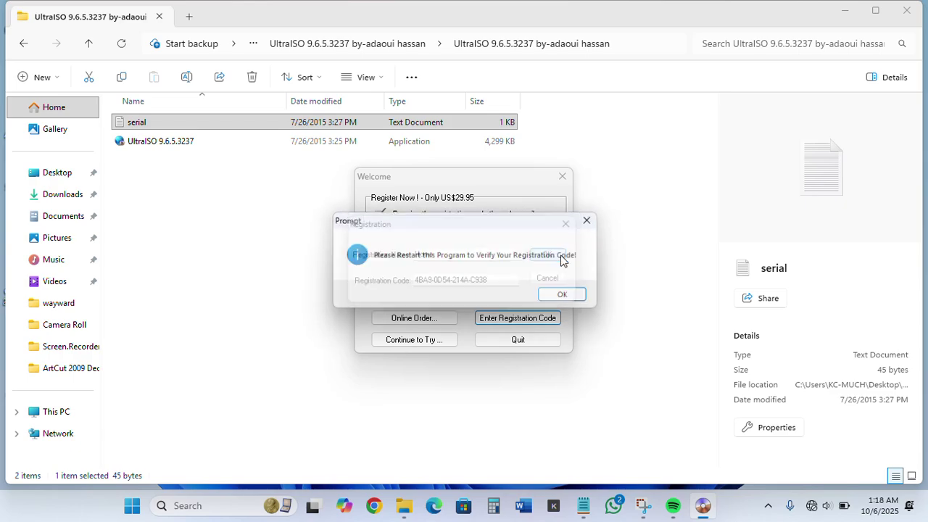
left_click(566, 298)
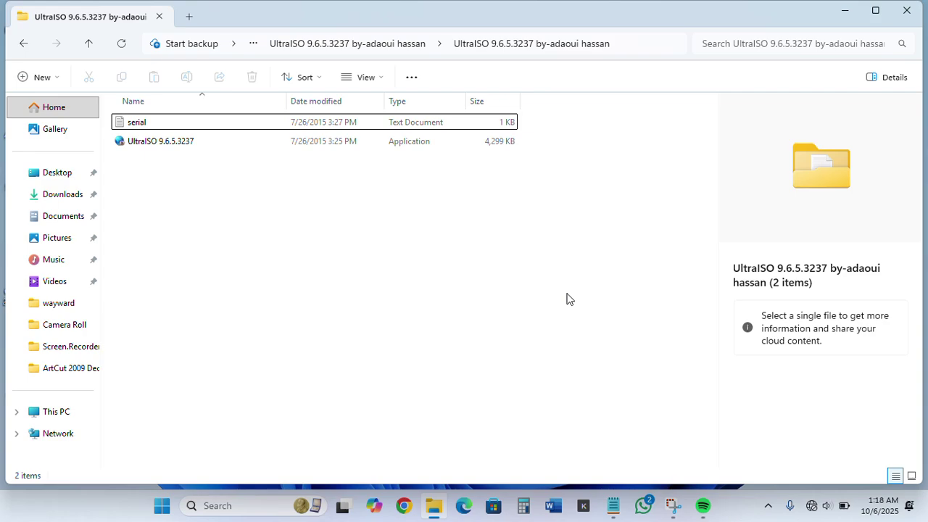
- Return to the outer ArtCut 2009 Decent folder and extract the ArtCut 2009 Decent archive into its own folder with WinRAR
left_click(26, 48)
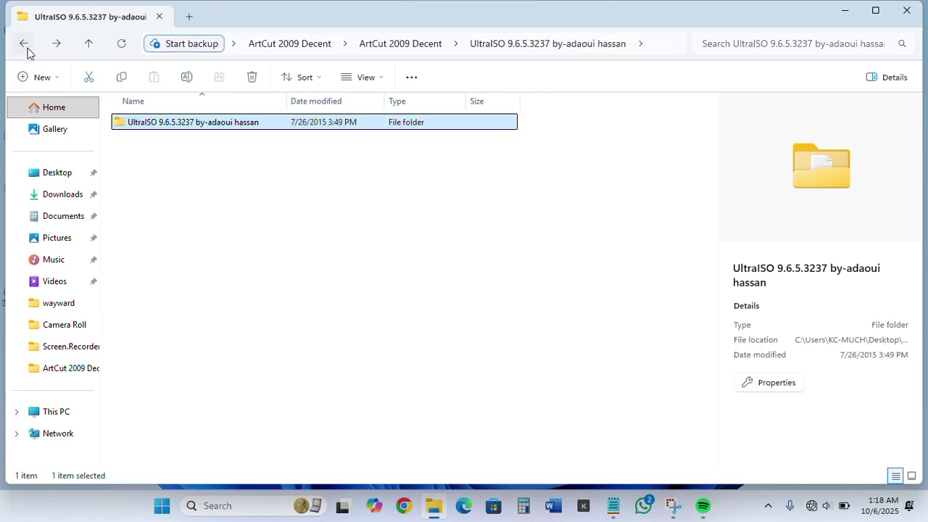
left_click(24, 43)
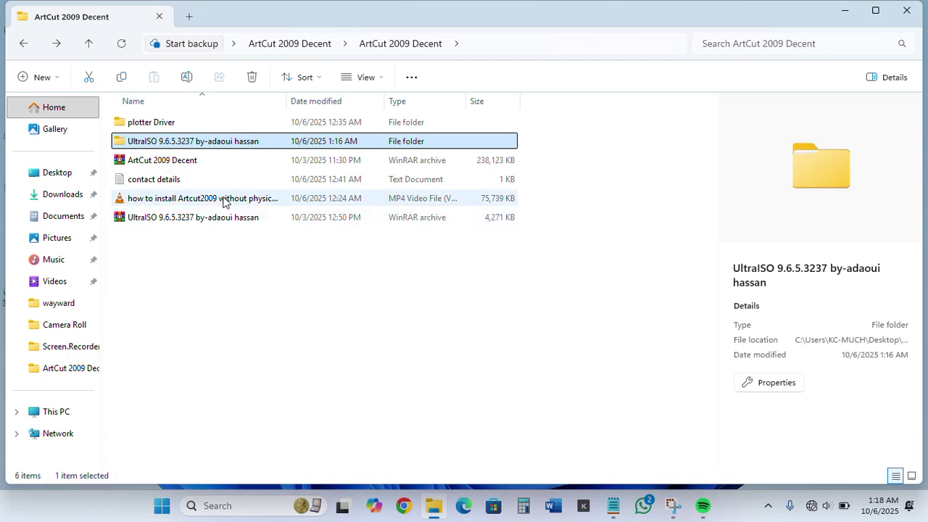
double_click(200, 161)
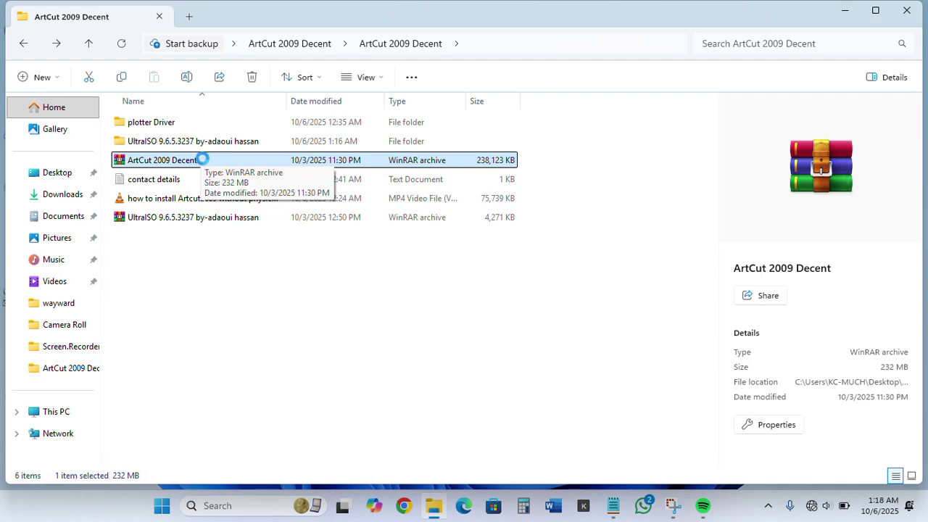
right_click(241, 161)
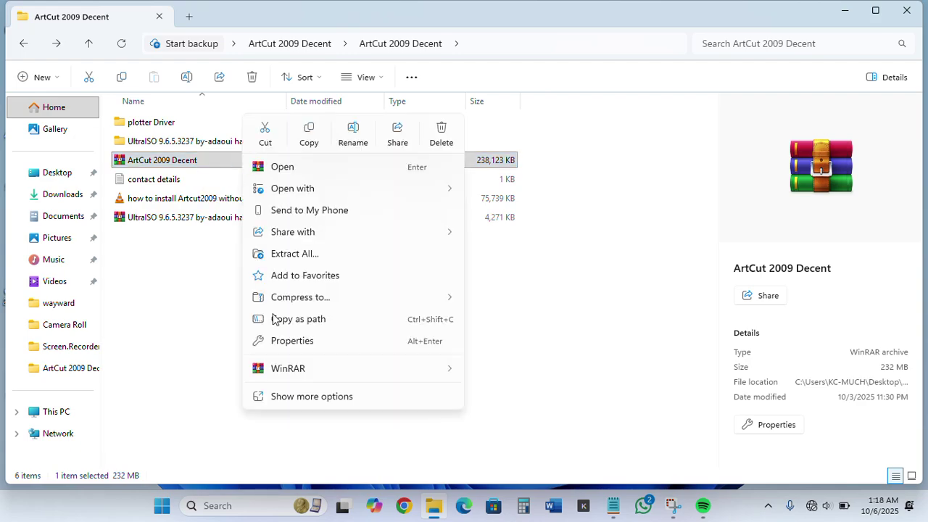
mouse_move(434, 373)
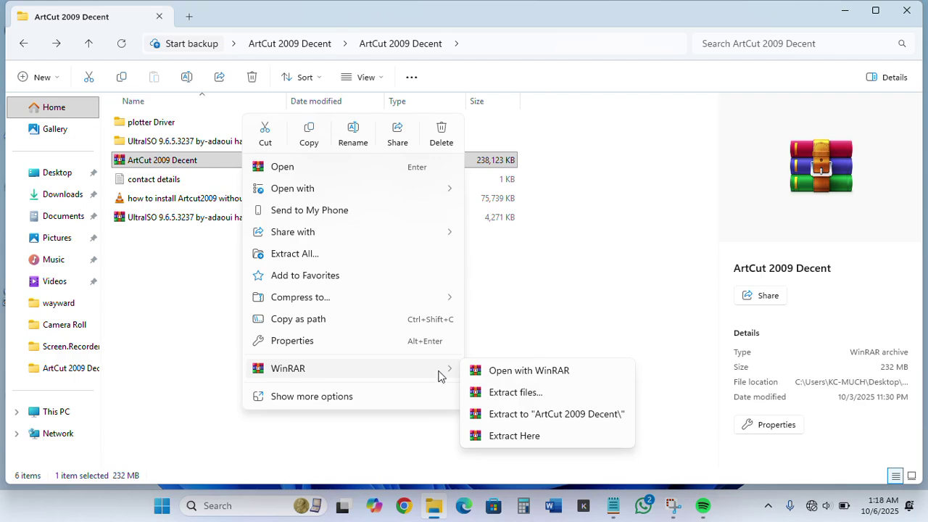
left_click(560, 414)
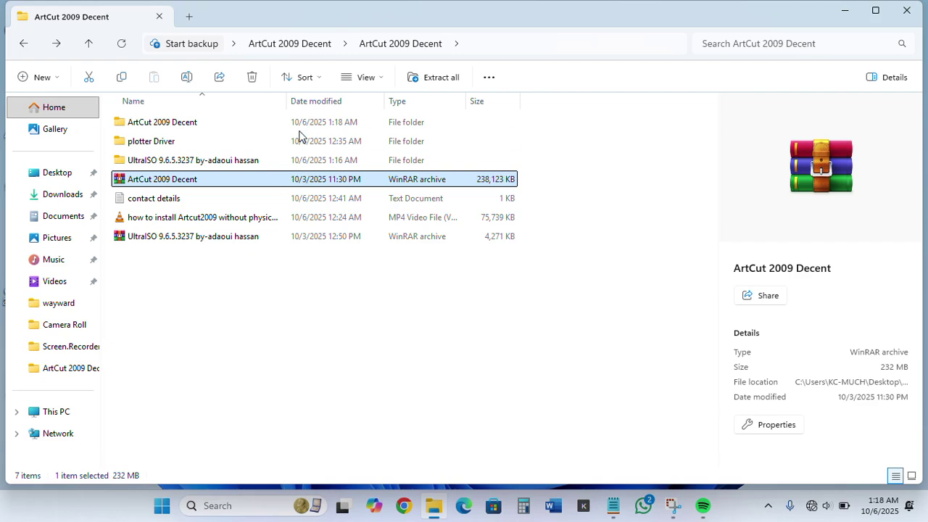
- Extract the ART_CUT_2009_Original_No_Need_Password archive from the unpacked folder into its own folder and open ART_CUT_2009 inside it
double_click(240, 121)
double_click(212, 123)
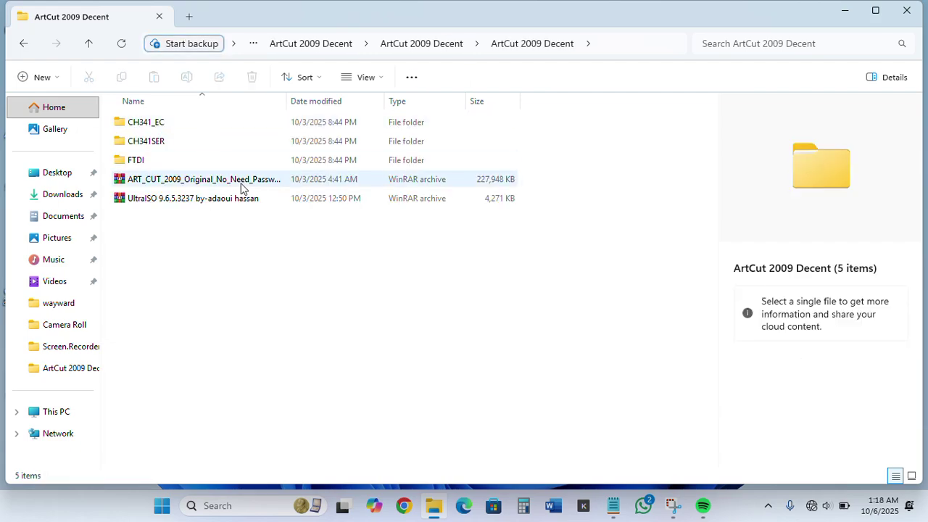
left_click(241, 185)
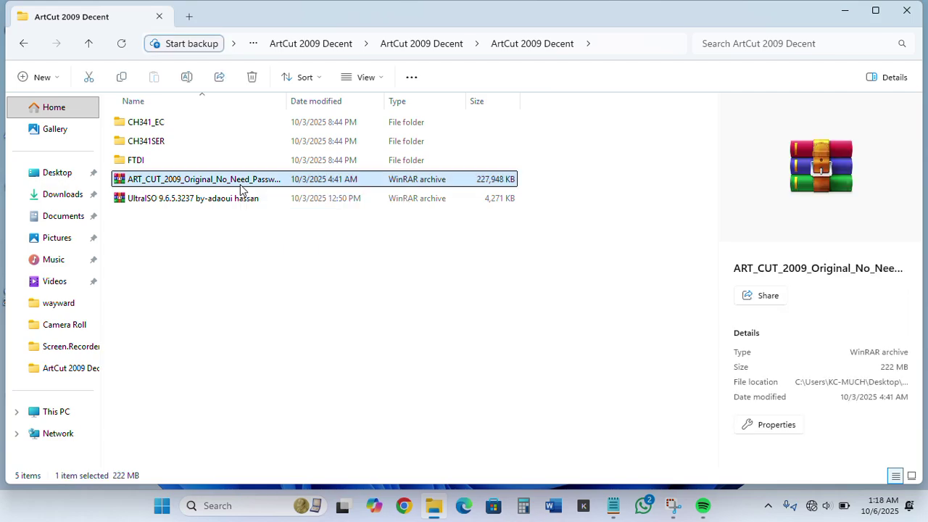
right_click(240, 183)
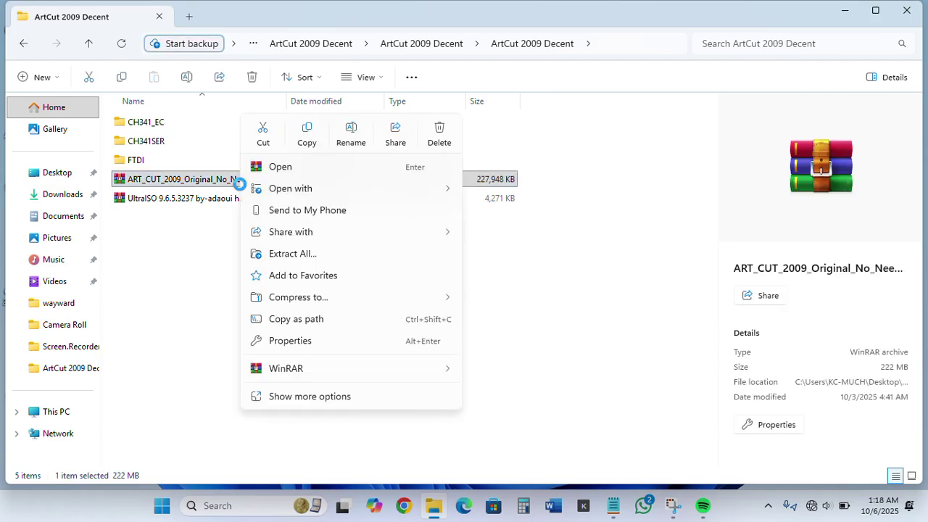
mouse_move(413, 381)
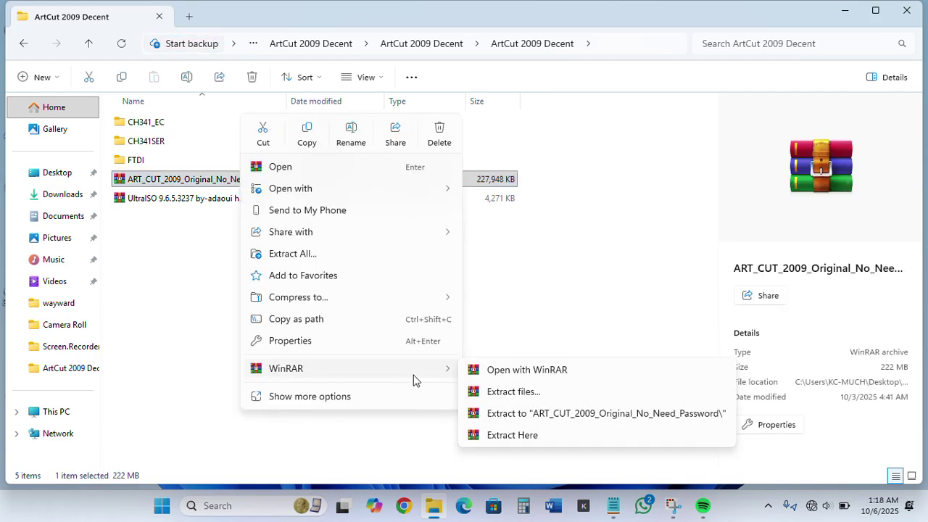
left_click(565, 420)
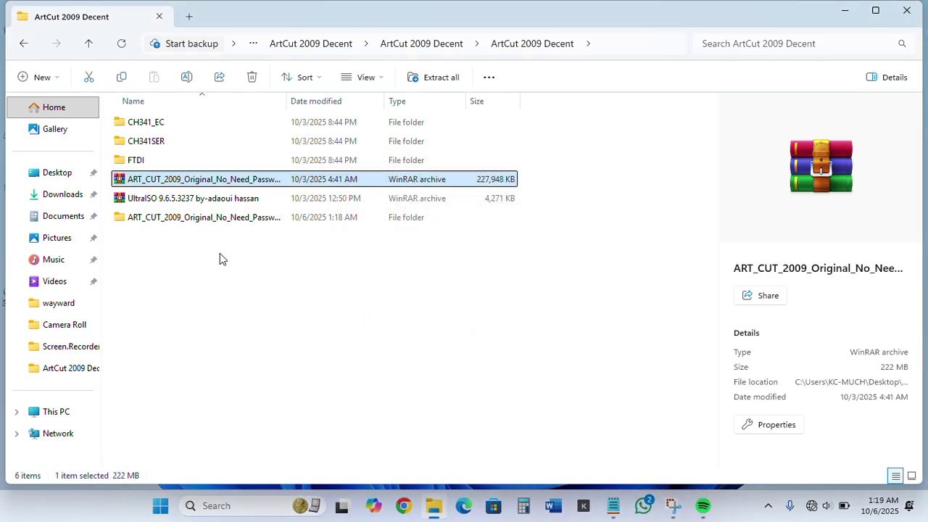
double_click(206, 218)
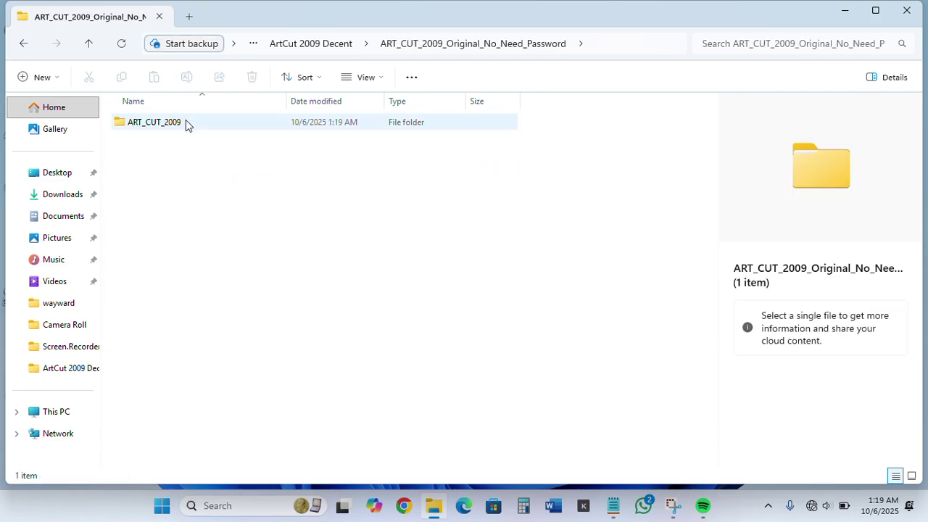
double_click(185, 123)
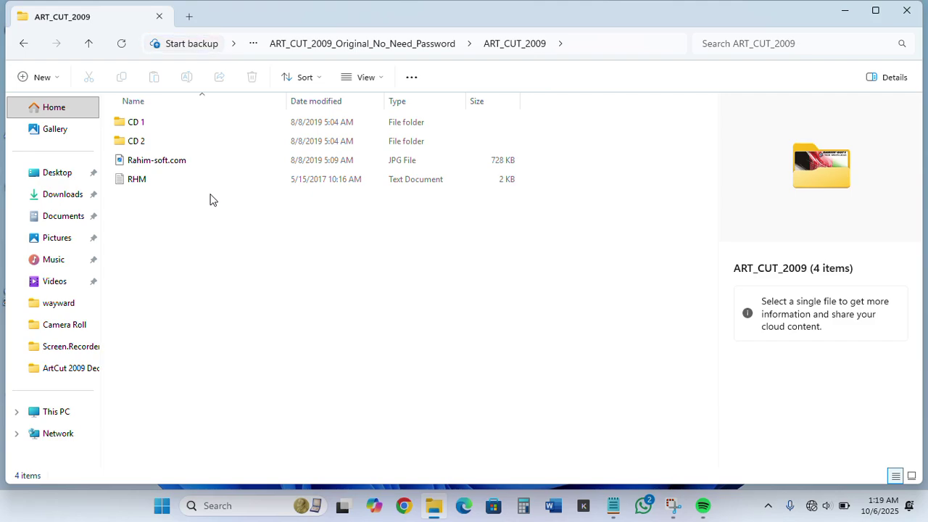
left_click(158, 127)
double_click(159, 127)
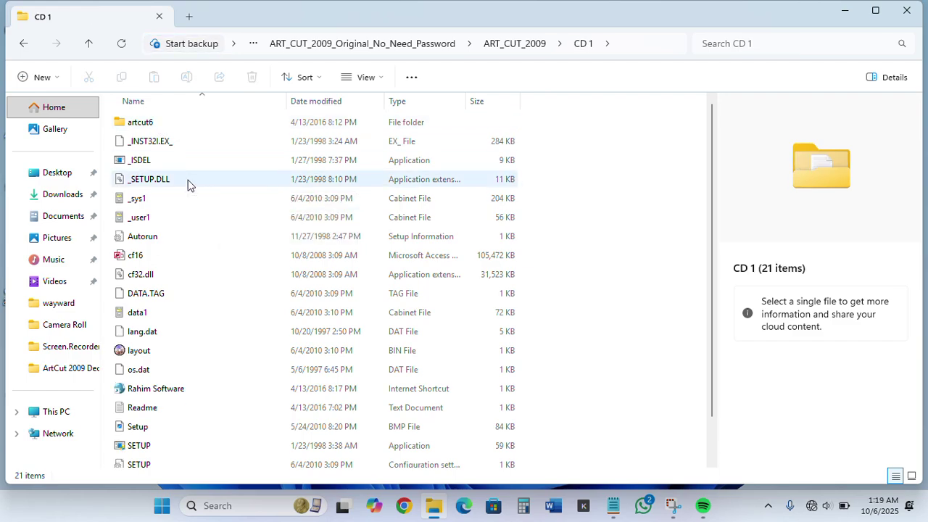
key("ctrl+a")
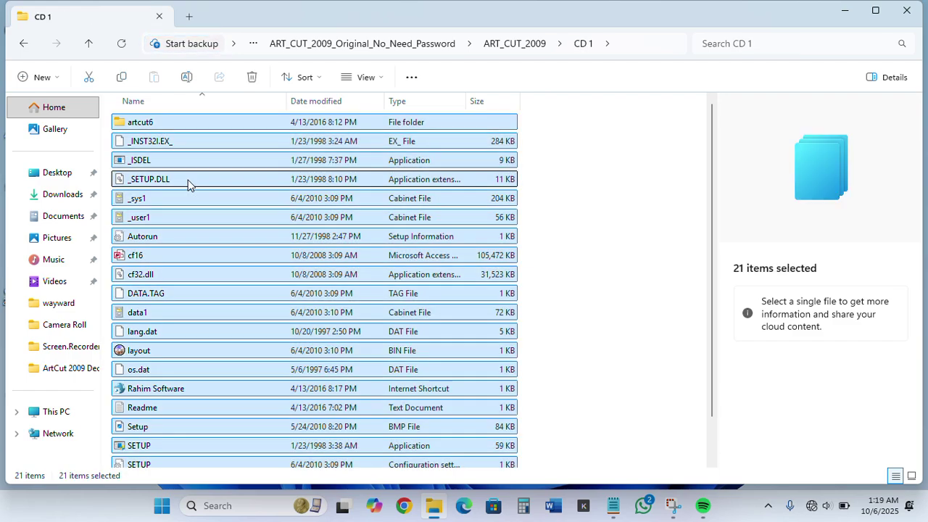
right_click(187, 185)
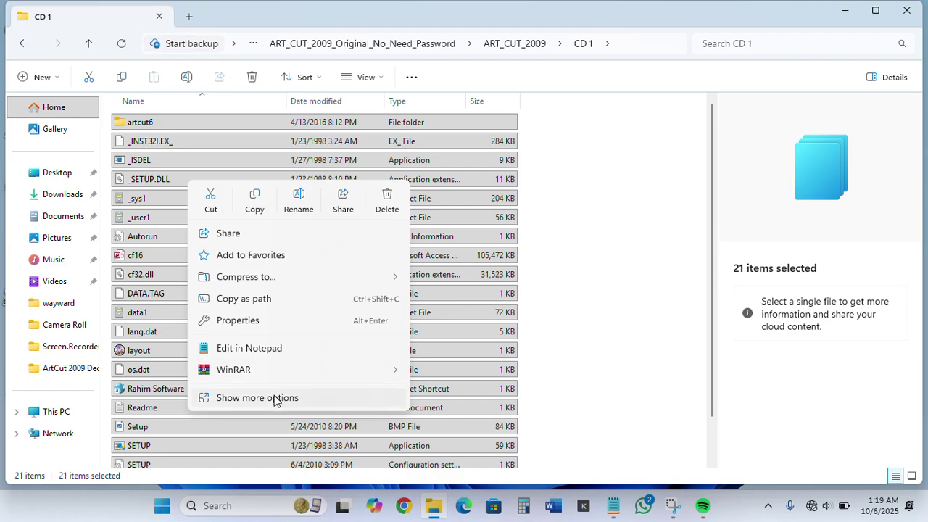
left_click(274, 397)
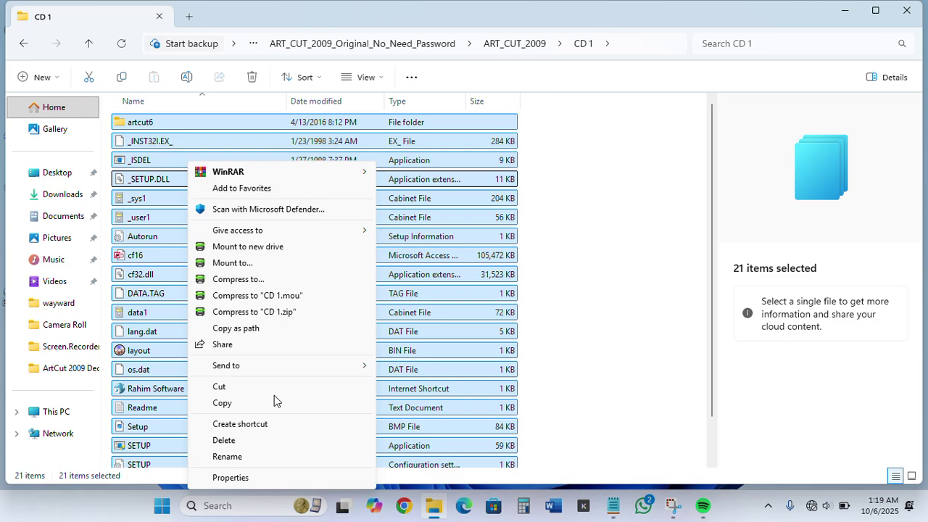
left_click(270, 280)
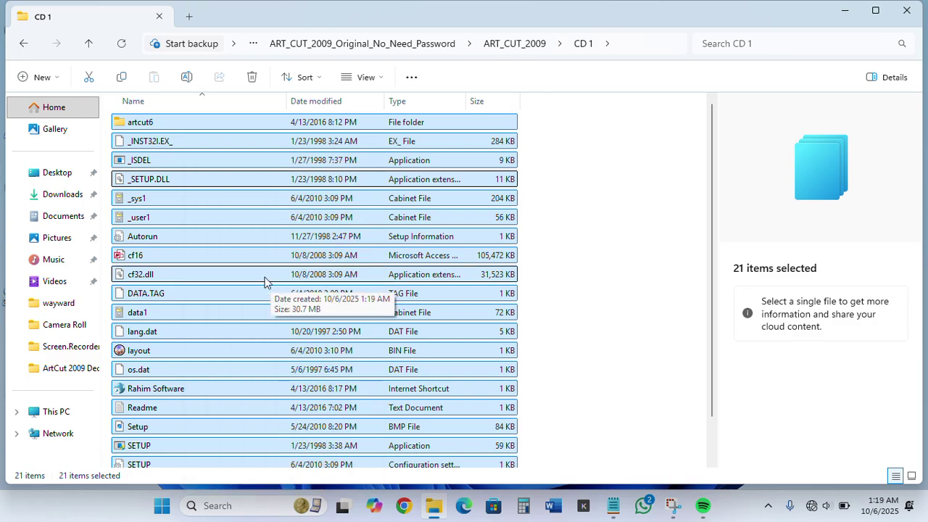
left_click(21, 48)
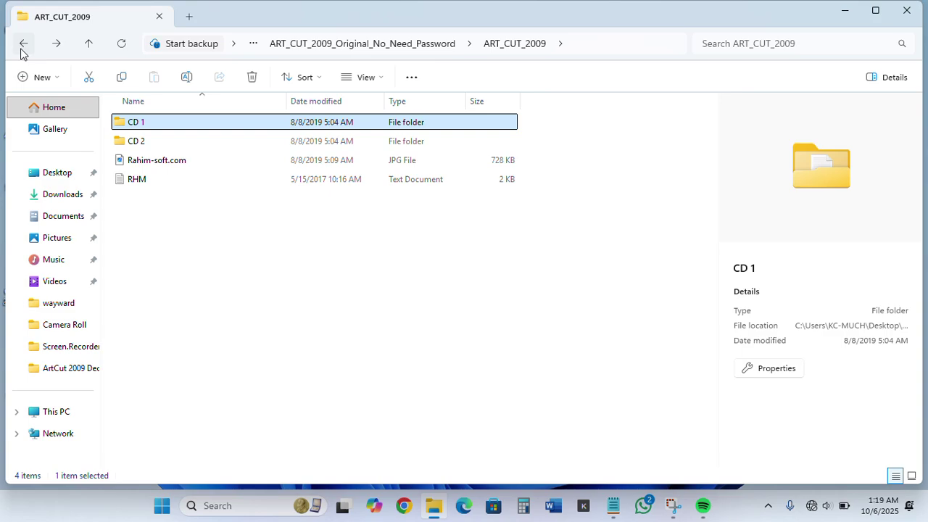
- Create the image "CD 1.iso" from the CD 1 folder with UltraISO
right_click(207, 124)
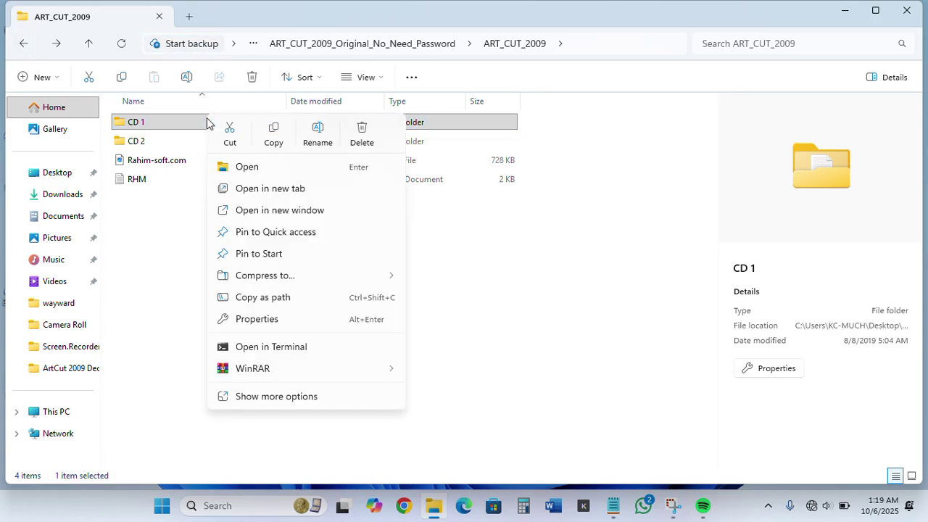
left_click(322, 403)
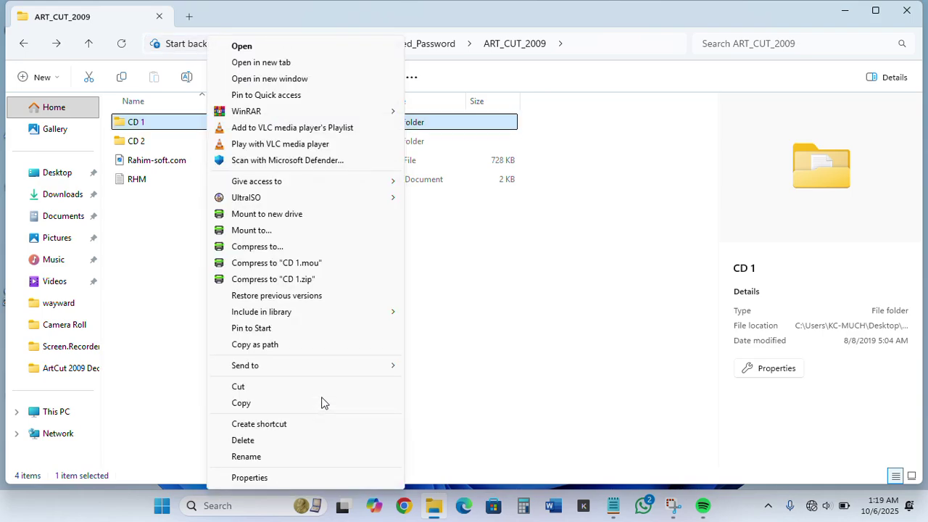
mouse_move(390, 195)
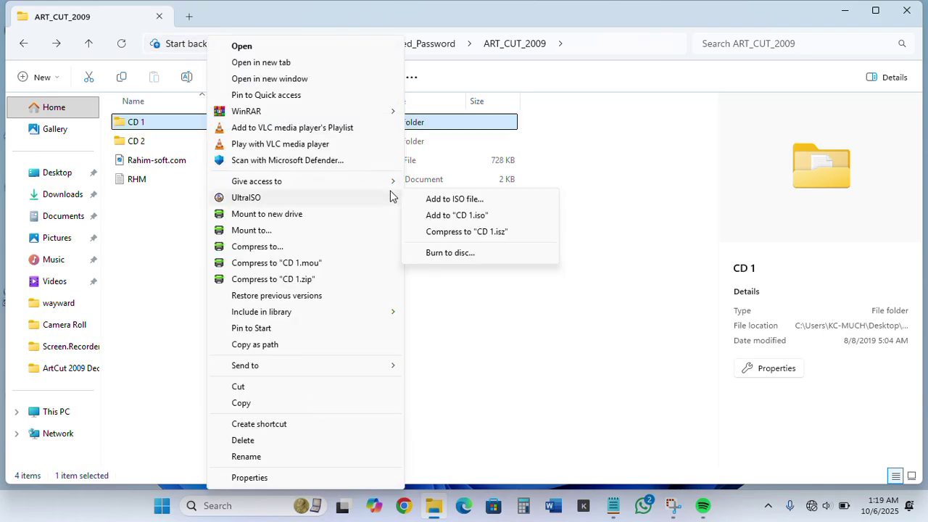
left_click(445, 216)
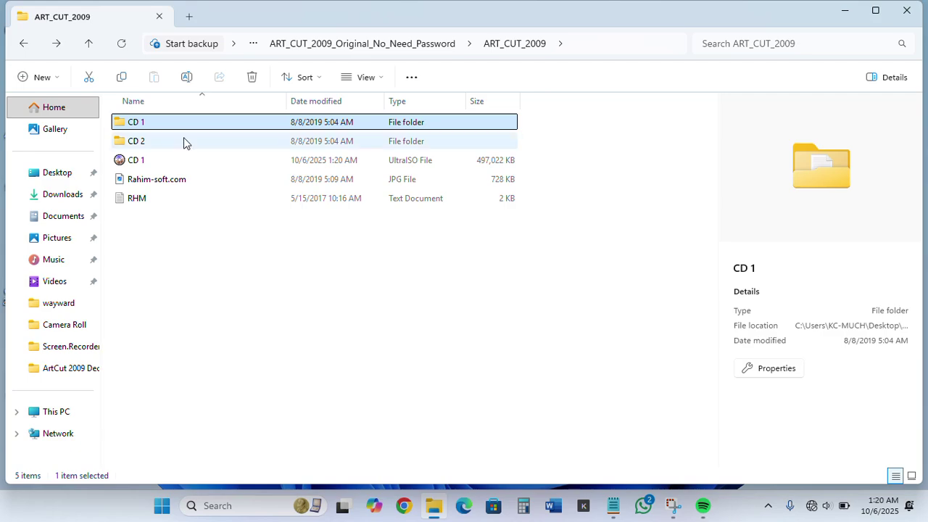
- Mount the CD 1 ISO image to drive D: with UltraISO
left_click(168, 160)
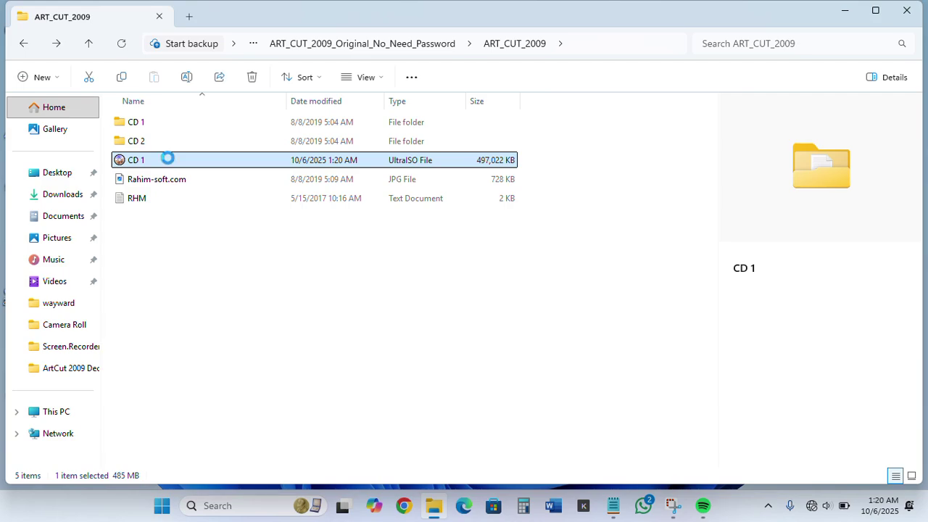
right_click(169, 159)
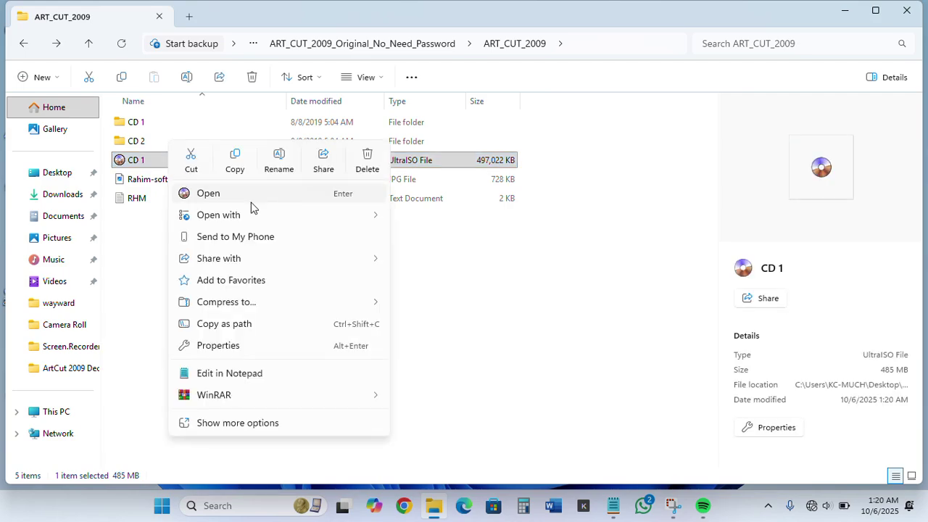
left_click(269, 424)
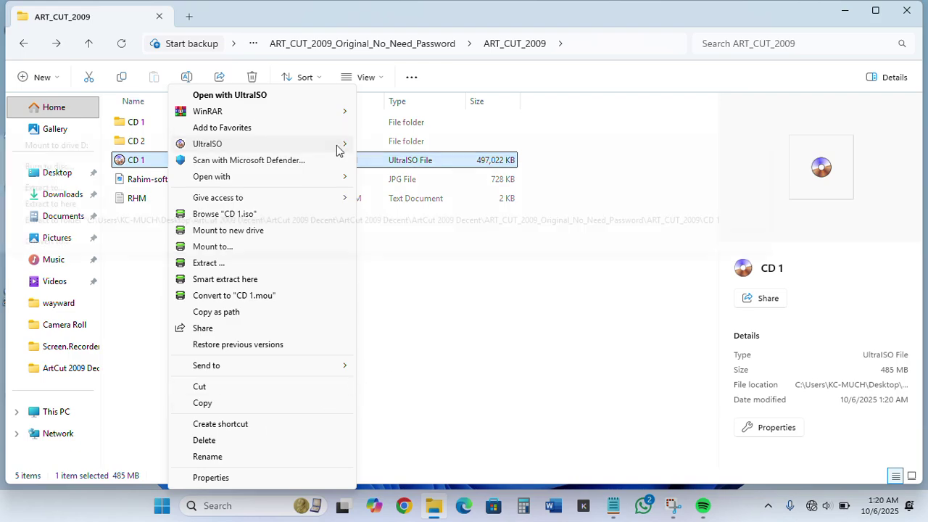
mouse_move(336, 145)
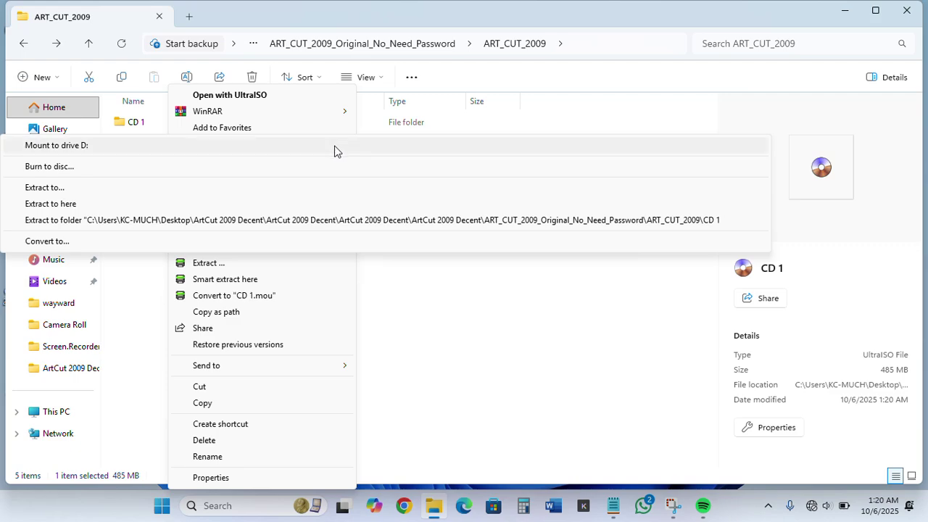
left_click(297, 153)
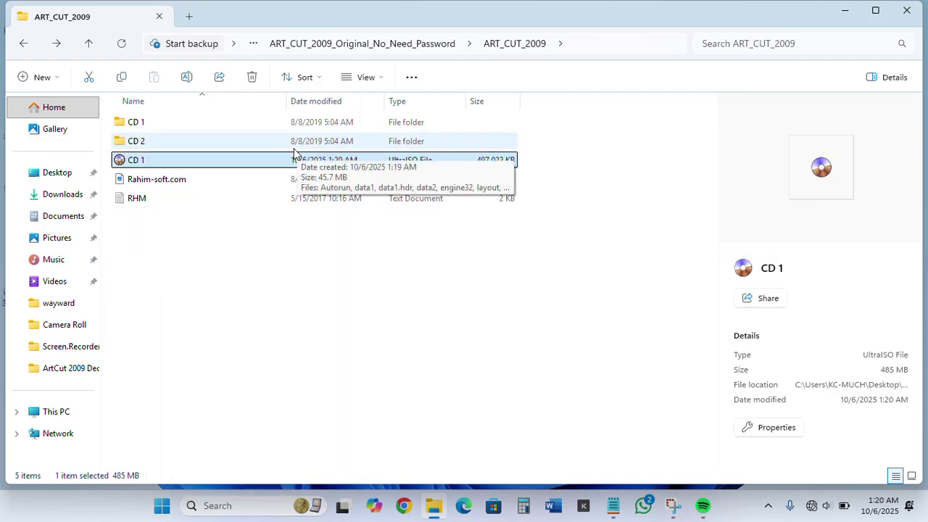
- Run the setup application in the CD 2 folder as administrator and bring up its installation wizard
double_click(244, 142)
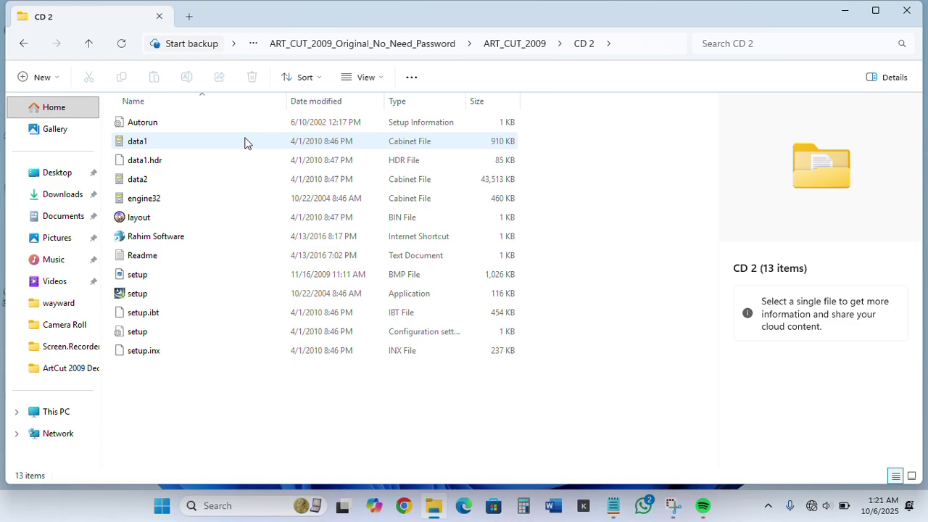
left_click(203, 298)
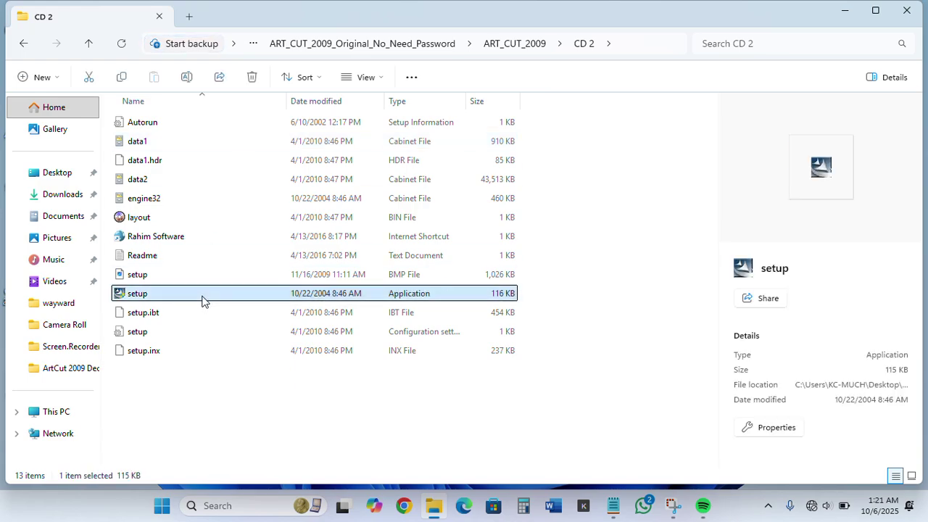
right_click(203, 298)
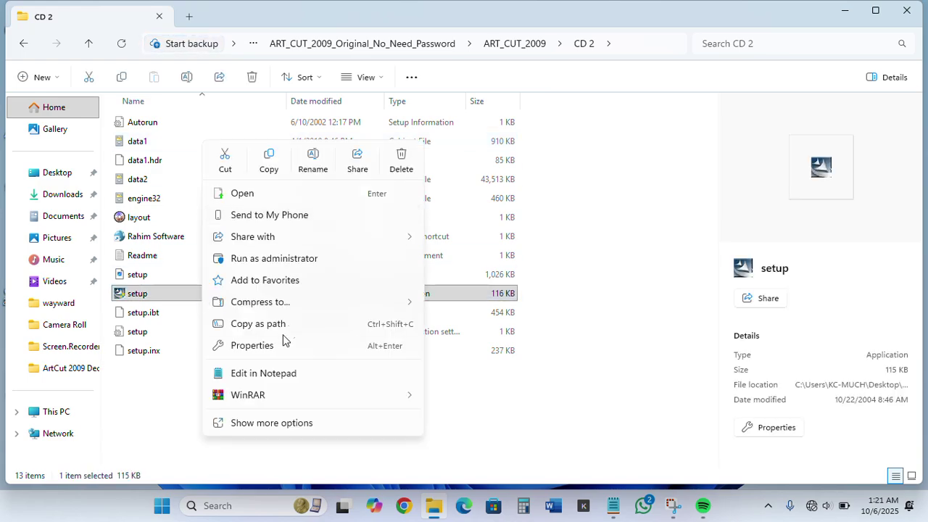
left_click(300, 261)
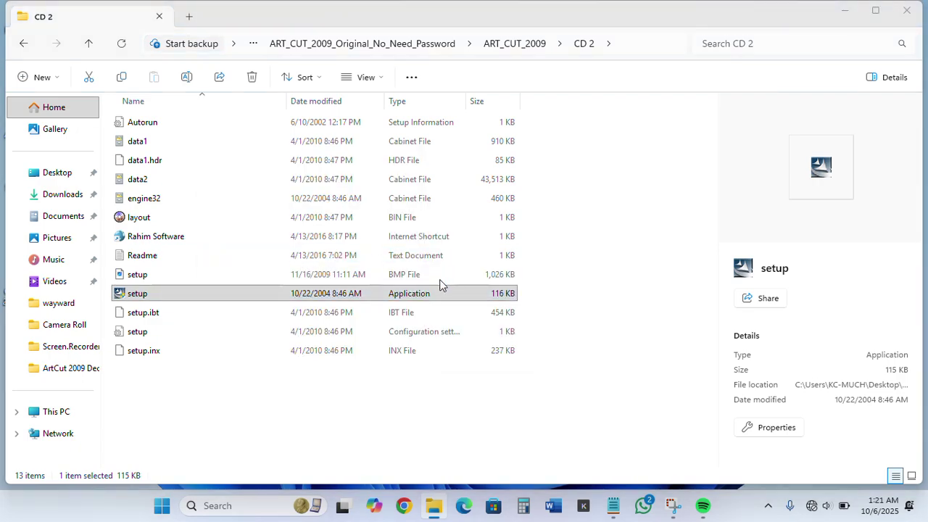
key("super+d")
key("super+d")
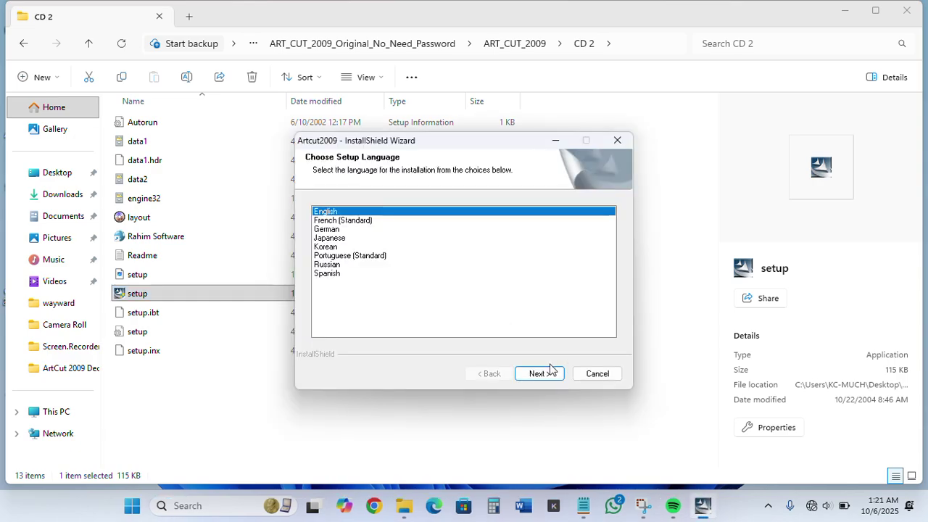
- Install Artcut2009 in English to the destination folder c:\artcut6 and complete the installation wizard
left_click(548, 377)
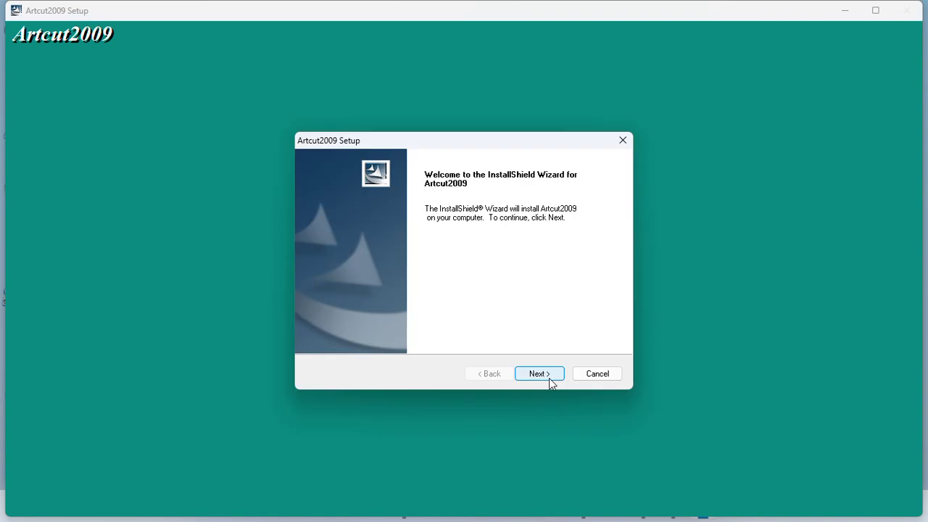
left_click(549, 378)
left_click(541, 378)
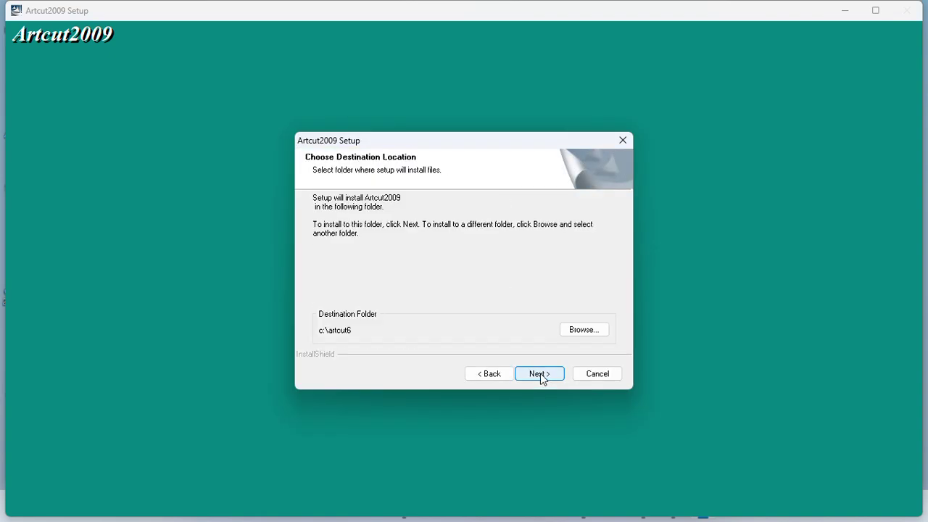
left_click(539, 374)
left_click(540, 375)
left_click(540, 375)
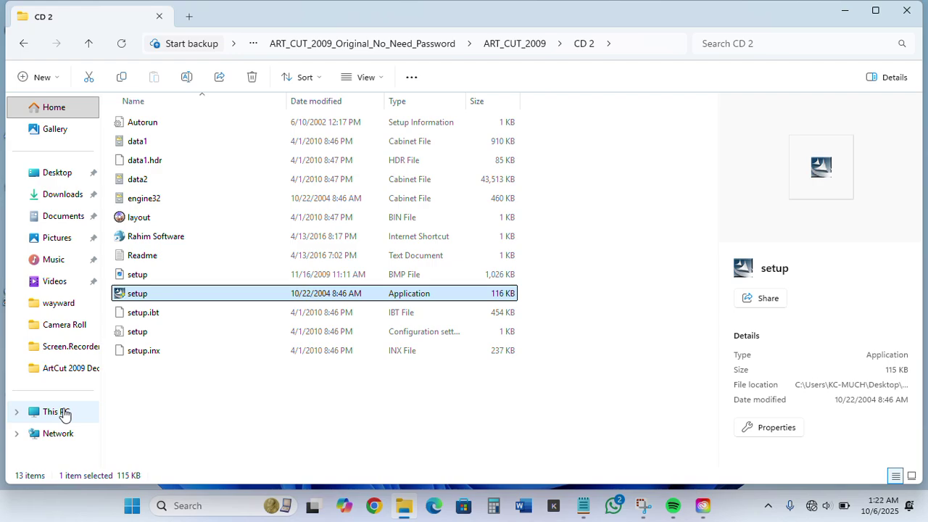
- Try to run the SETUP application on CD Drive (D:) CD 1, then return to This PC
left_click(55, 412)
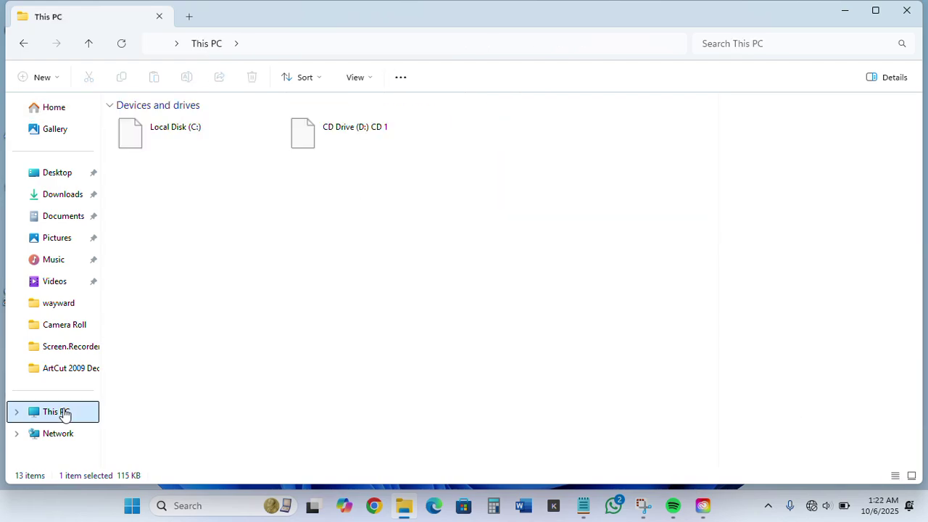
double_click(376, 142)
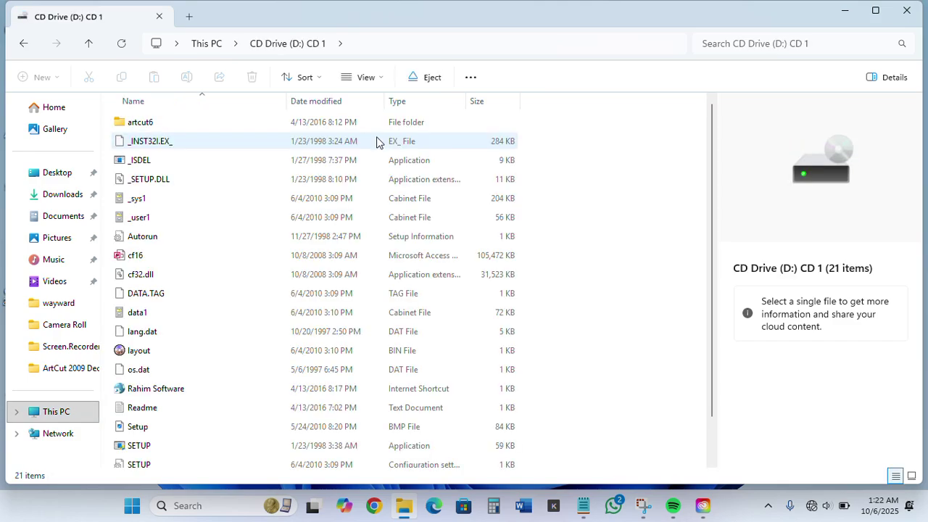
scroll(334, 324, "down", 1)
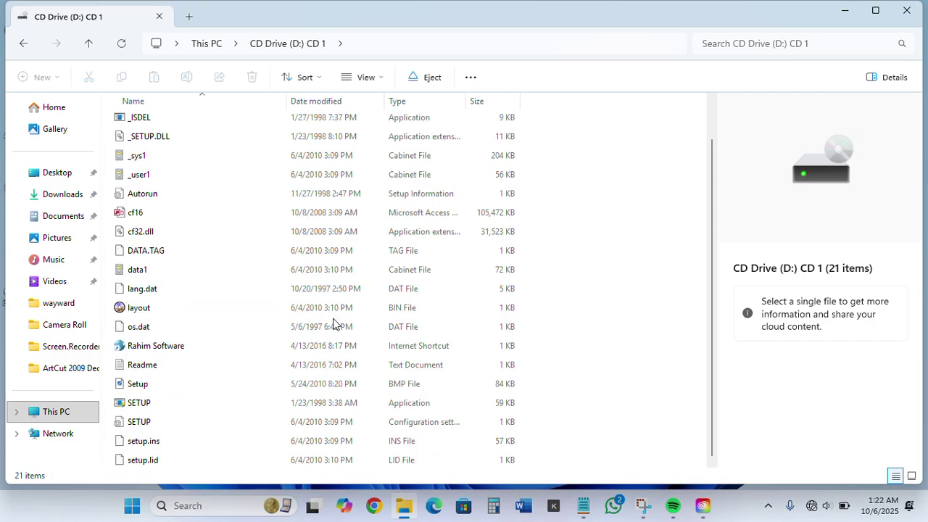
left_click(220, 404)
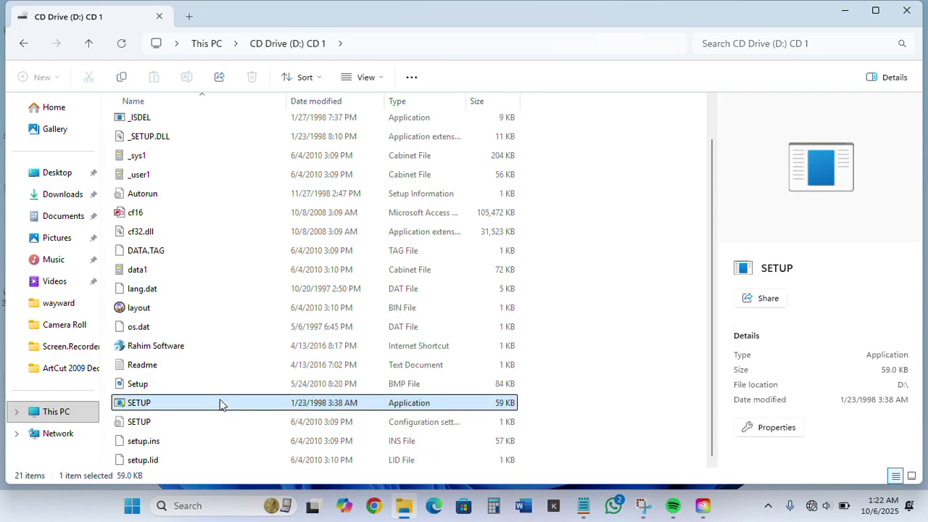
double_click(220, 403)
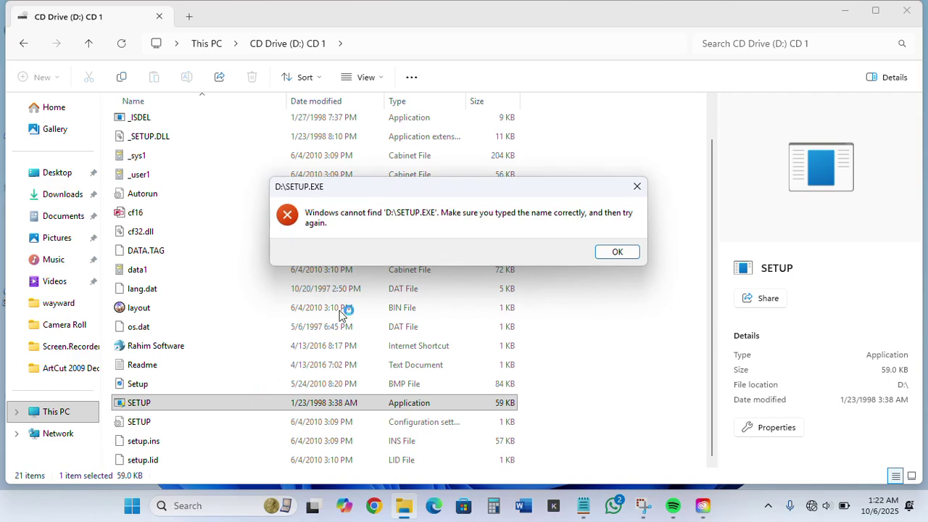
left_click(613, 252)
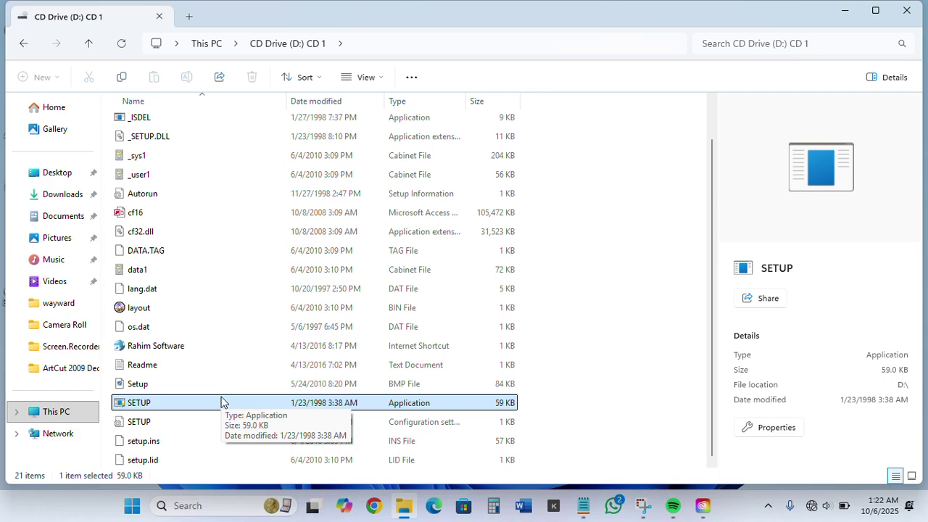
left_click(23, 44)
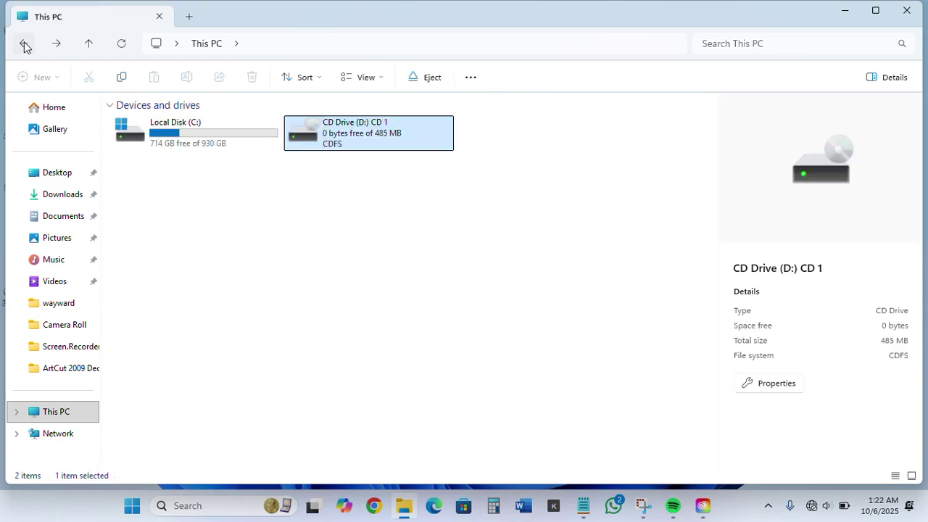
- Dismiss the Adobe Creative Cloud dialog, launch Artcut2009 from the desktop and create a portrait page of 8.189 by 11.6142 inches
key("super+Down")
key("super+Down")
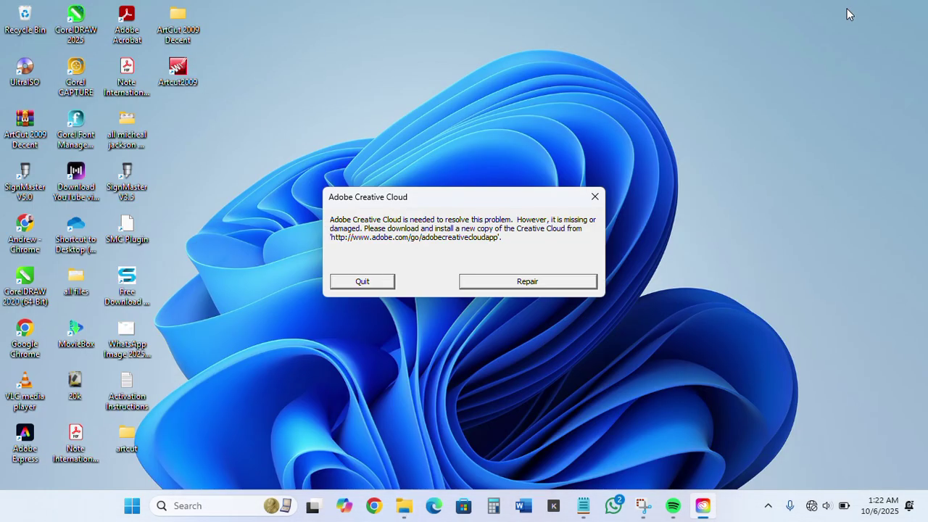
left_click(595, 196)
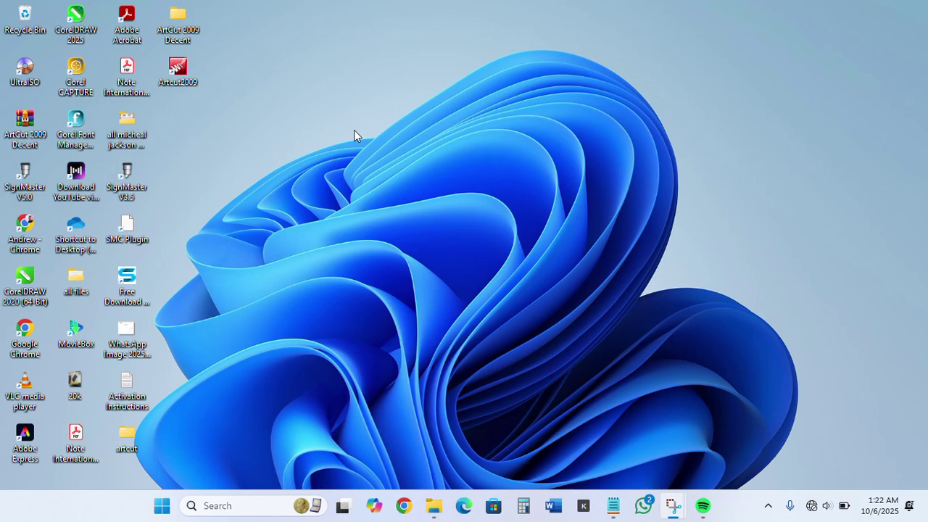
double_click(184, 73)
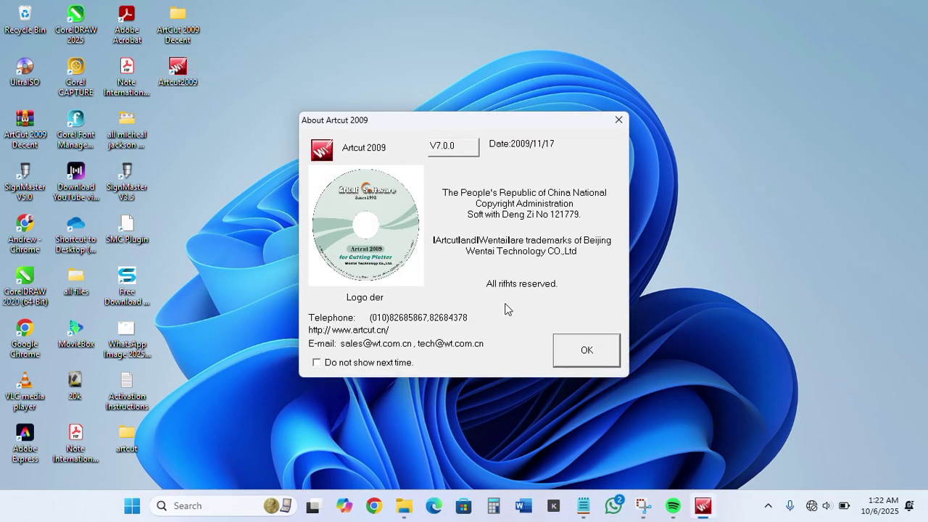
left_click(586, 351)
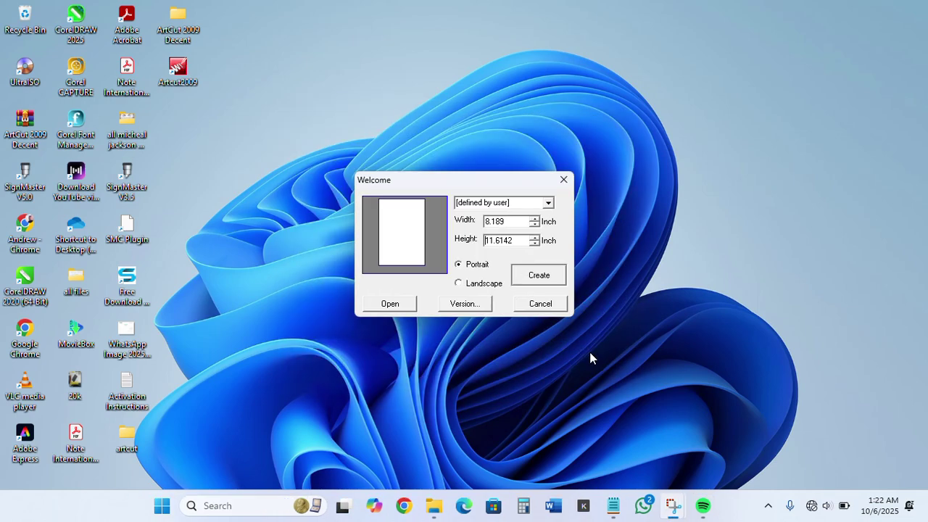
left_click(550, 283)
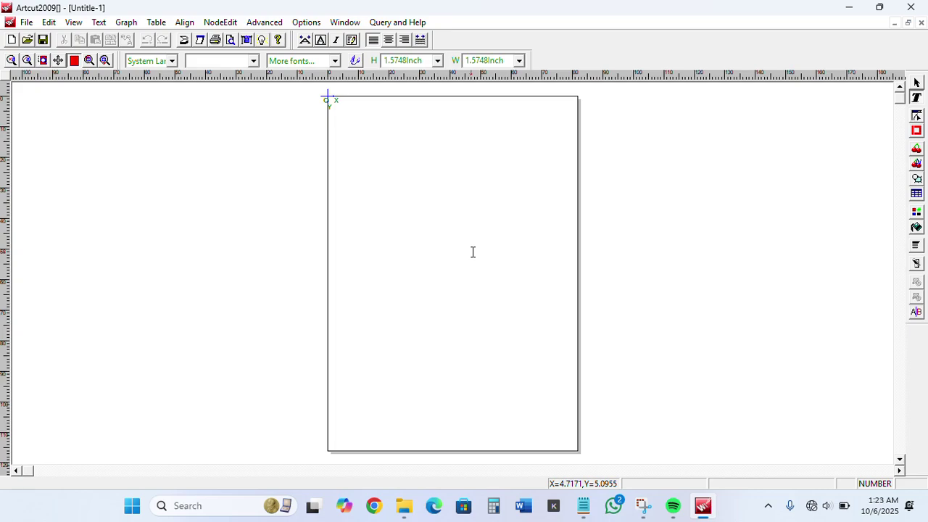
- Add the text "bfnc" near the middle of the blank page
left_click(423, 251)
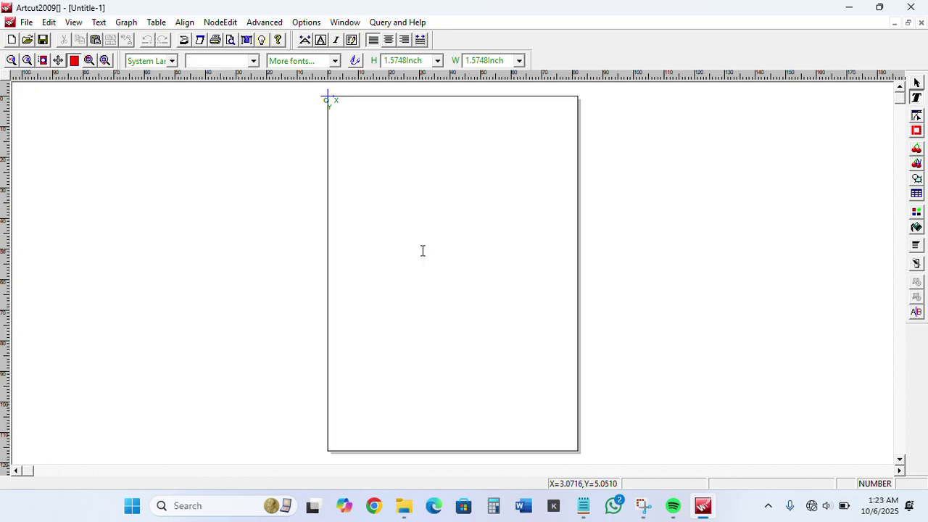
left_click(391, 218)
type("bfnc")
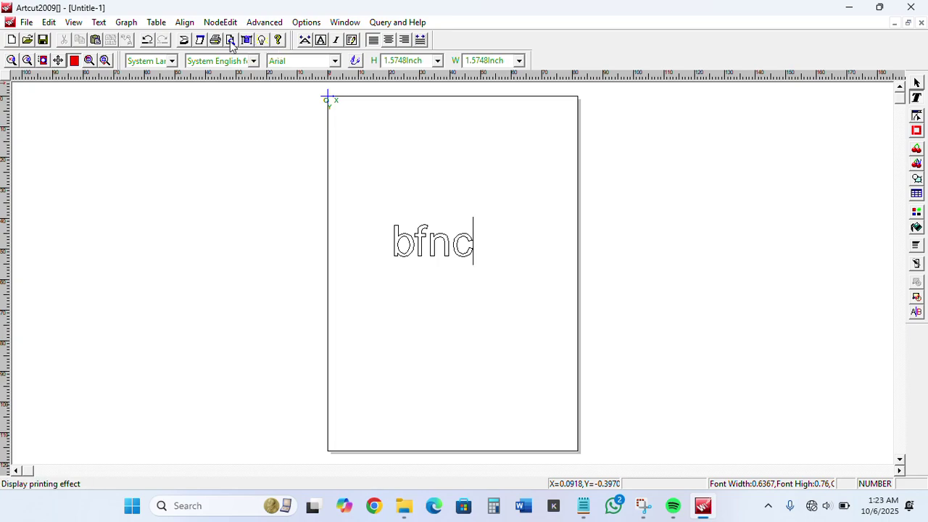
- Start Cut/Plot output for the selected objects only and install the DMPL cutting plotter from the "others" manufacturer
left_click(26, 21)
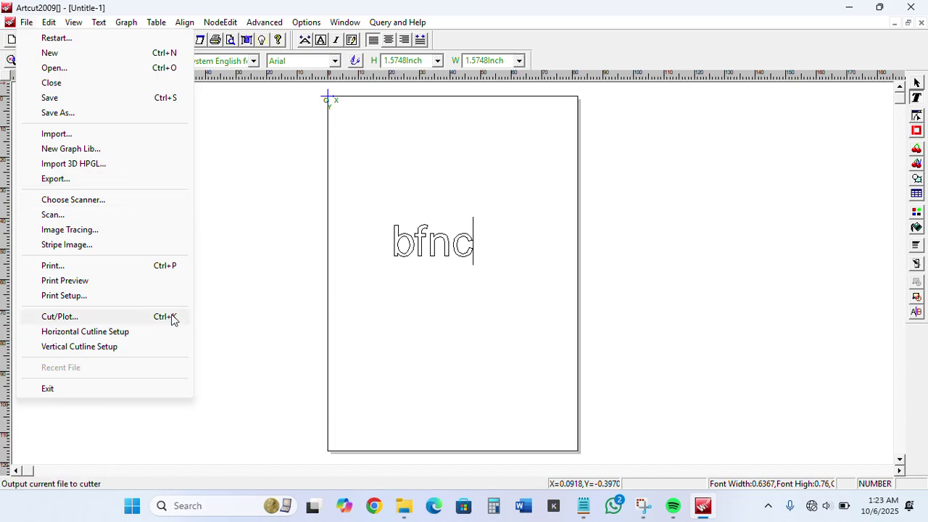
left_click(60, 317)
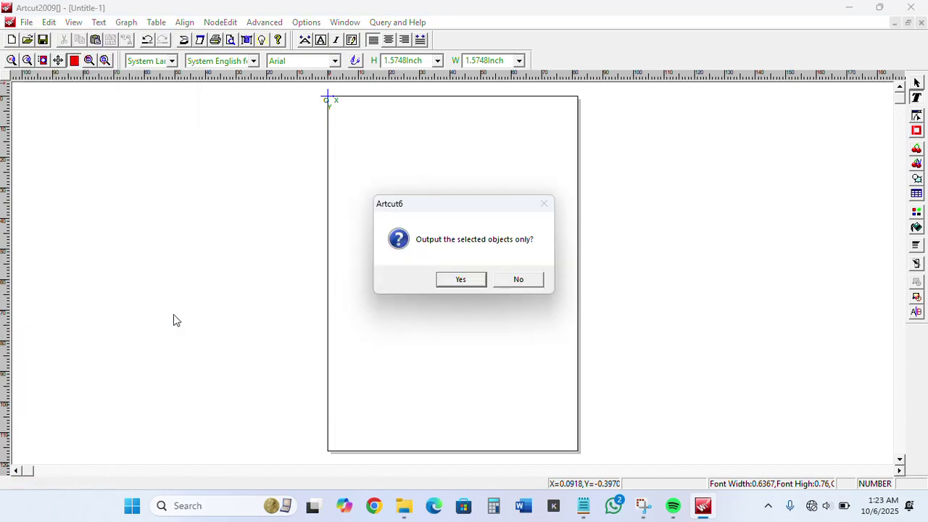
left_click(461, 287)
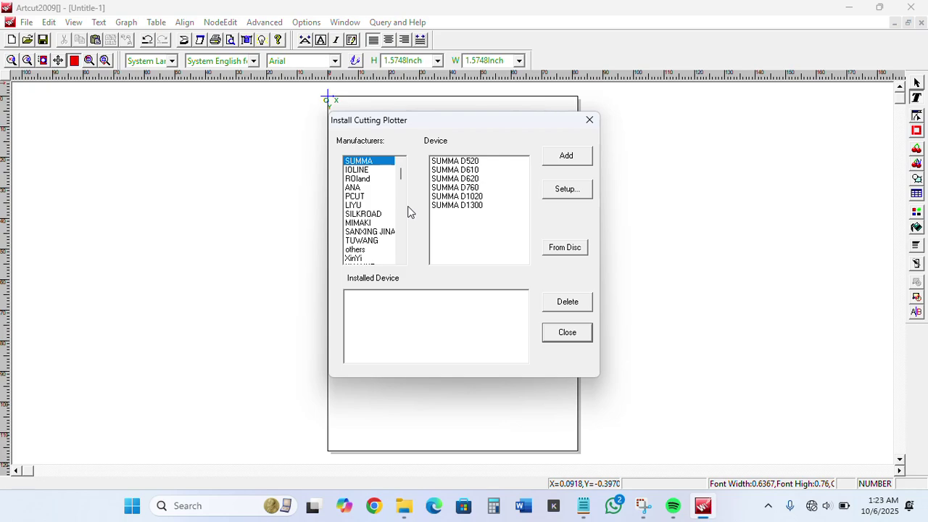
scroll(400, 259, "down", 3)
left_click(370, 223)
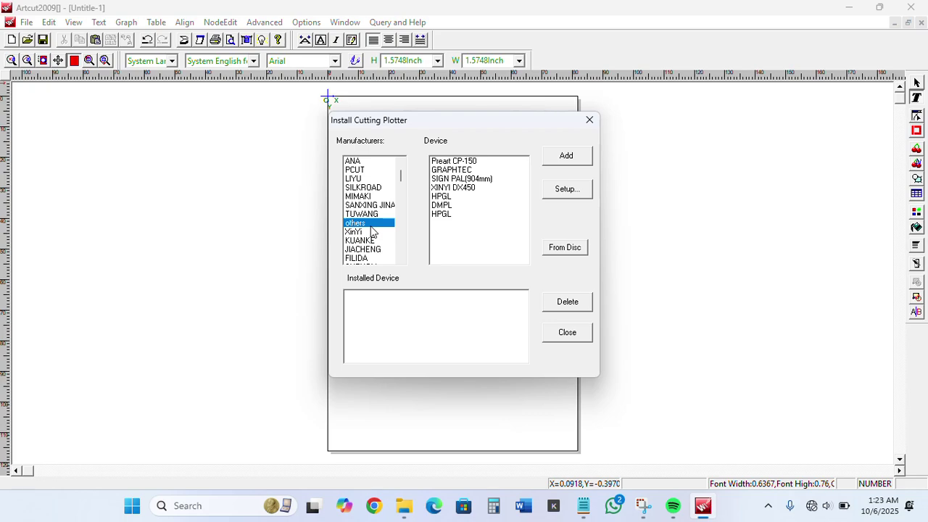
left_click(450, 206)
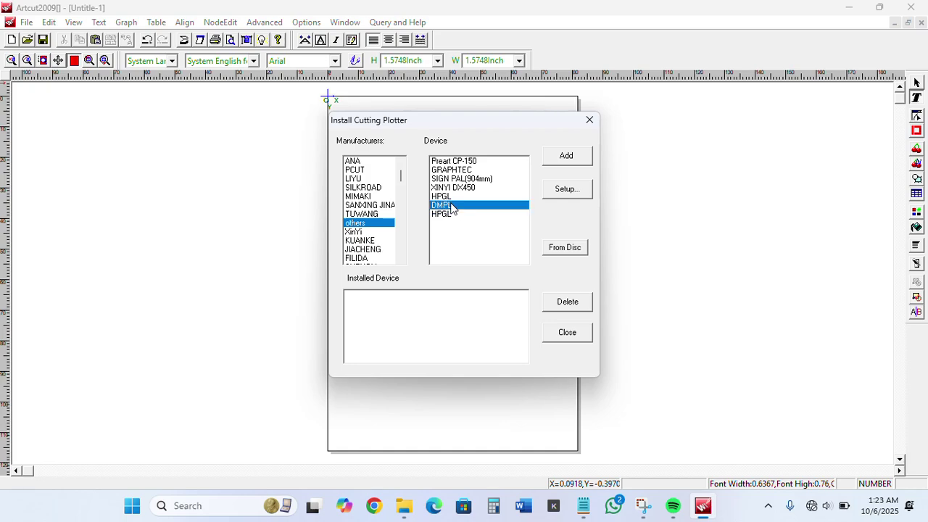
left_click(572, 157)
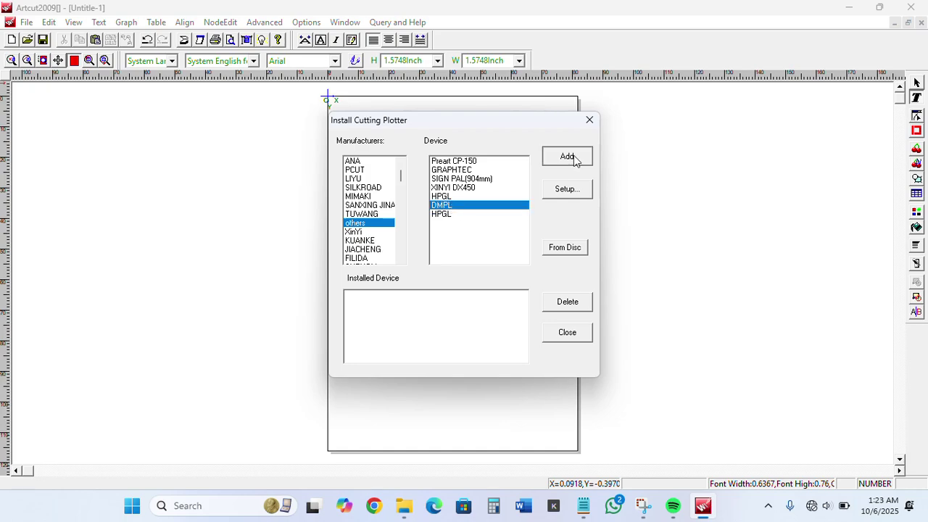
left_click(568, 334)
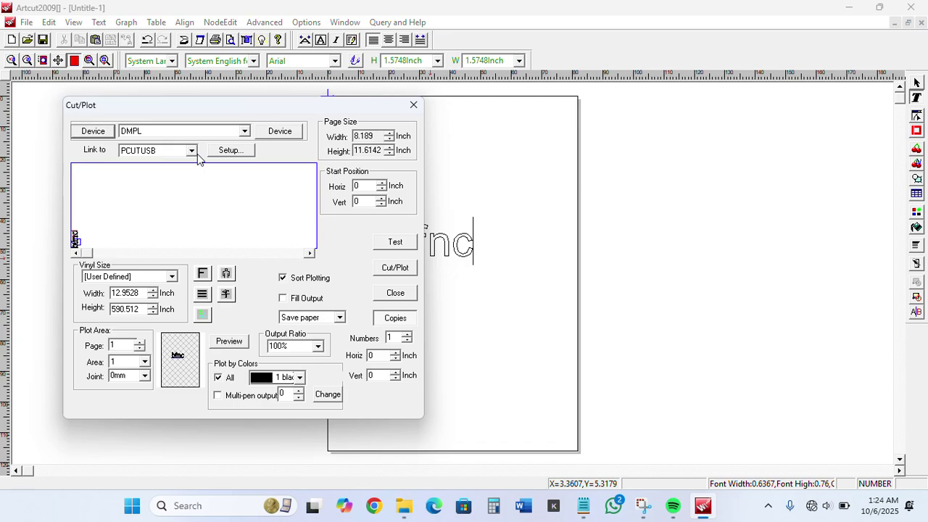
- In File Explorer, open the FTDI folder inside plotter Driver in ArtCut 2009 Decent on the desktop and select FTDI_Setup
left_click(403, 505)
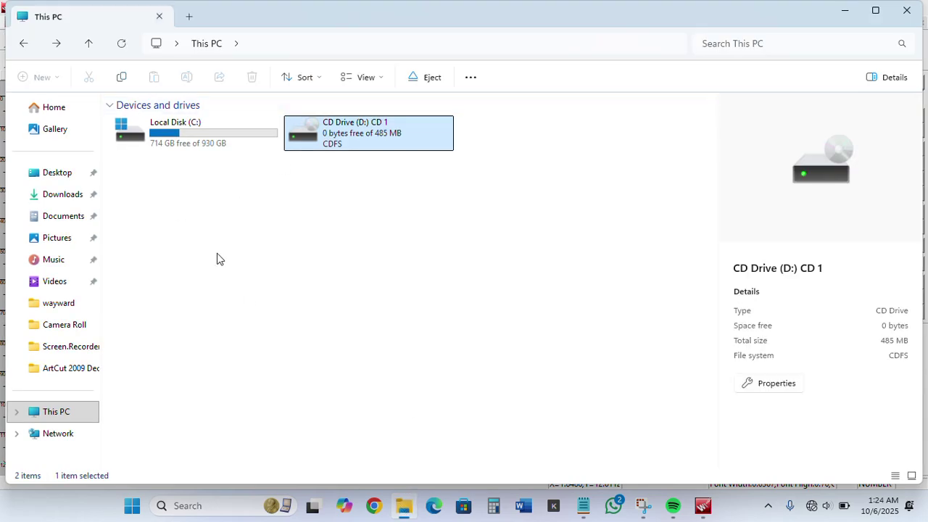
left_click(48, 180)
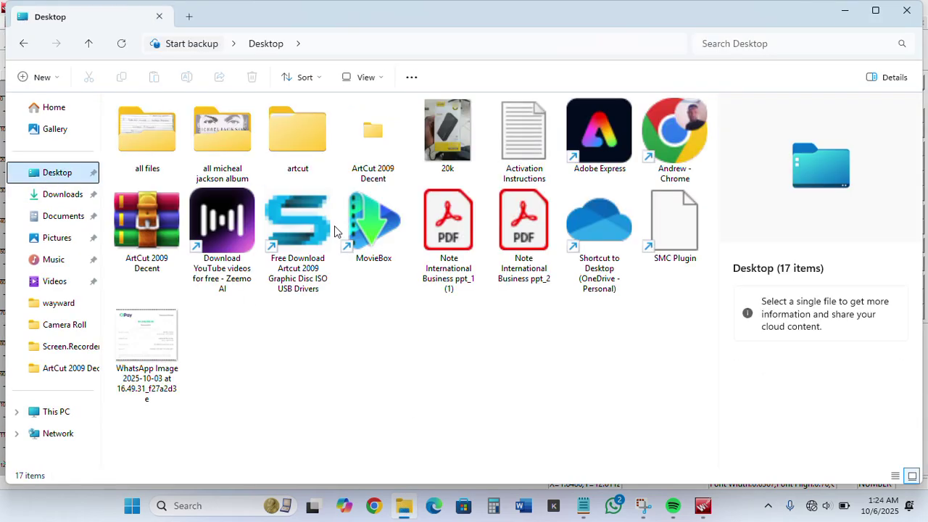
left_click(362, 163)
double_click(362, 164)
double_click(210, 126)
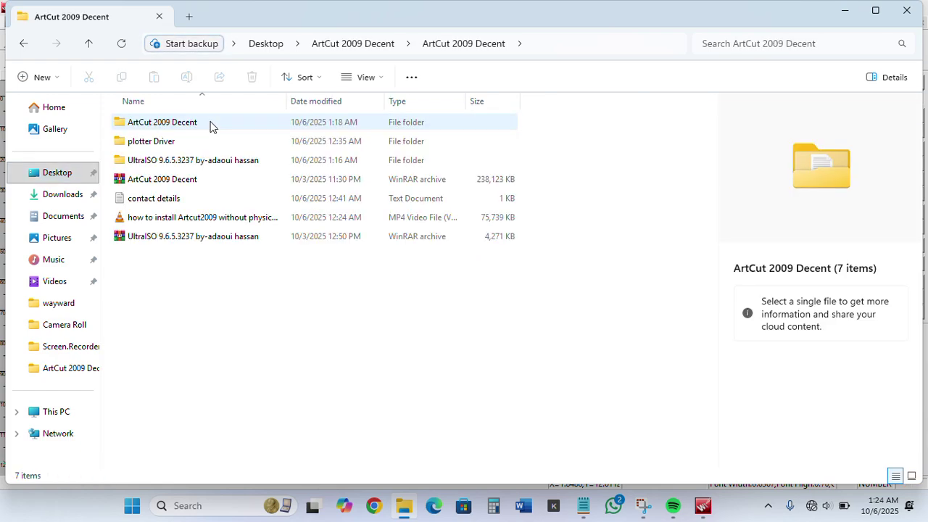
double_click(184, 143)
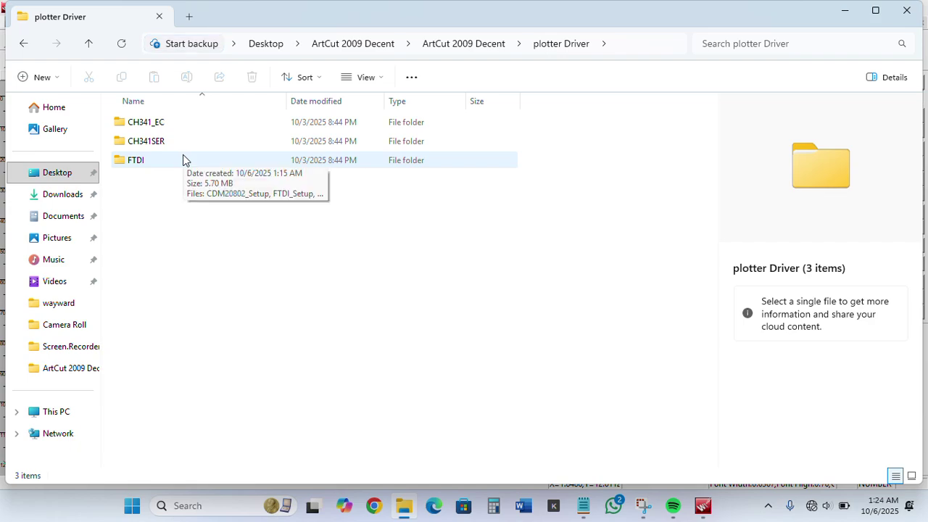
double_click(182, 159)
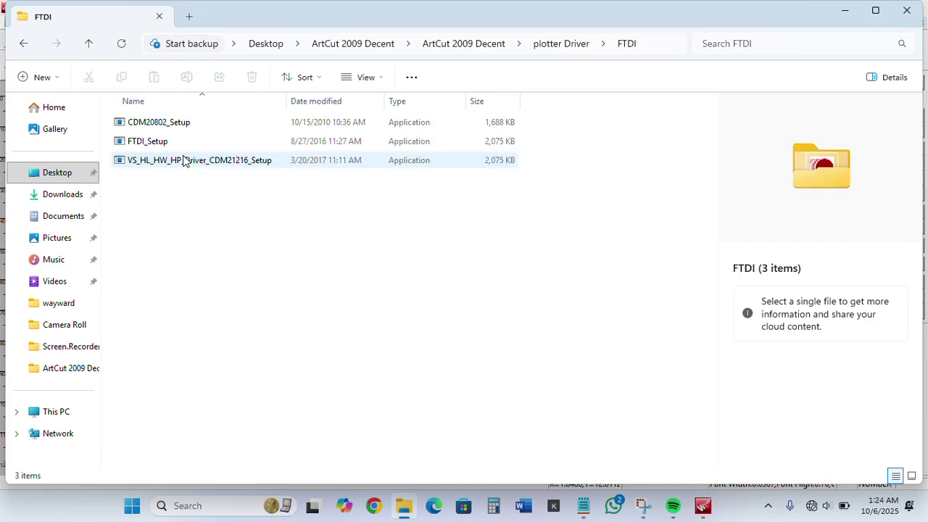
left_click(174, 142)
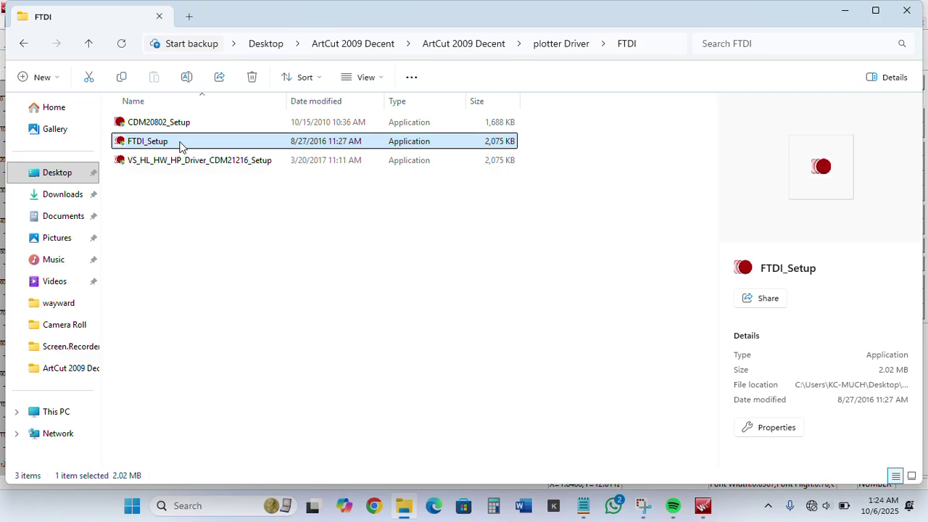
- Return to Artcut2009, search Windows for "device" and open Device Manager
left_click(710, 514)
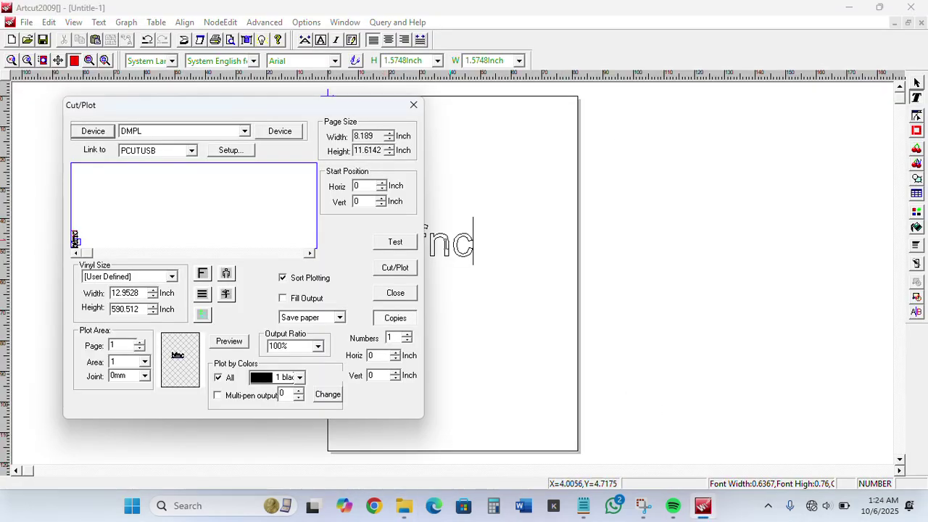
left_click(183, 505)
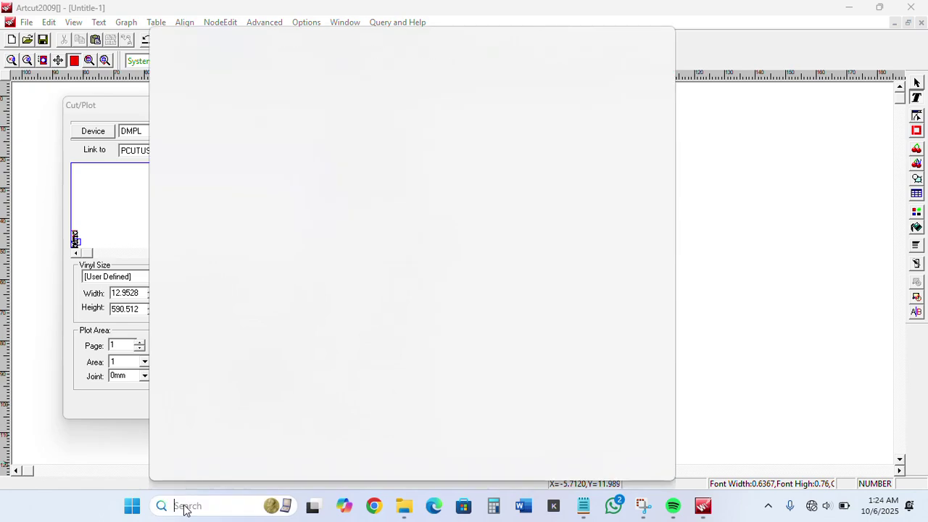
type("de")
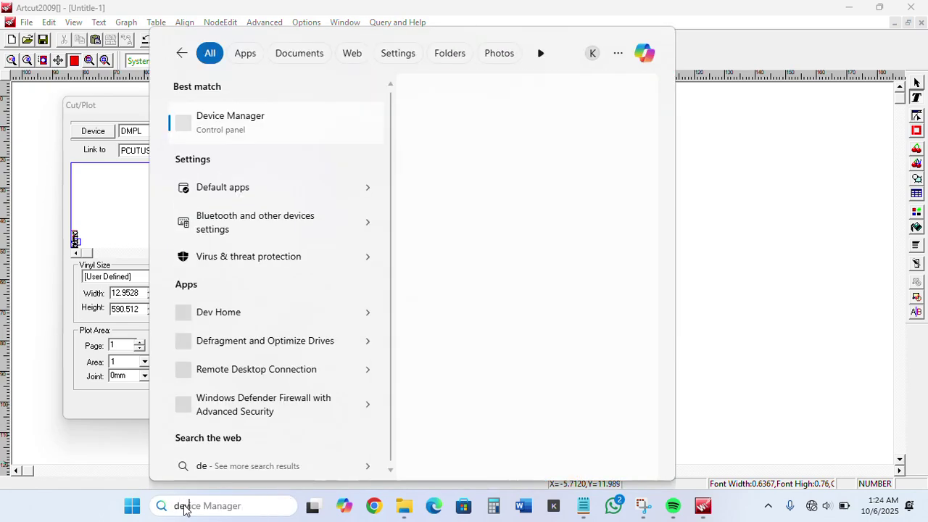
type("vice")
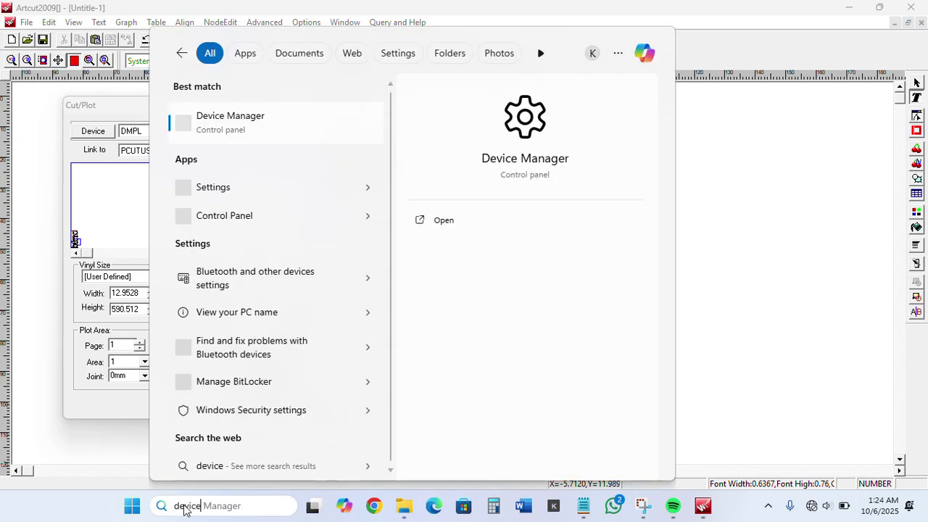
left_click(256, 123)
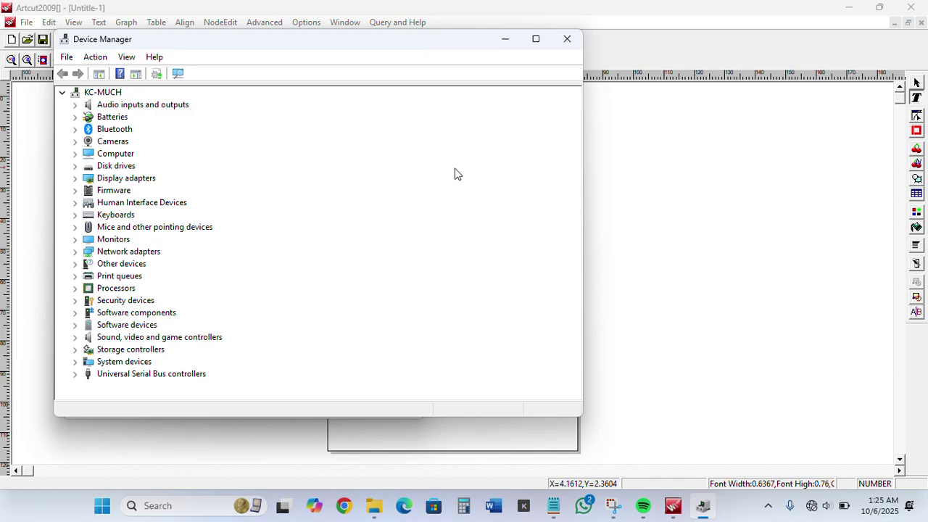
- Minimize Device Manager and link the DMPL plotter to the USB001 port in the Cut/Plot settings
left_click(506, 41)
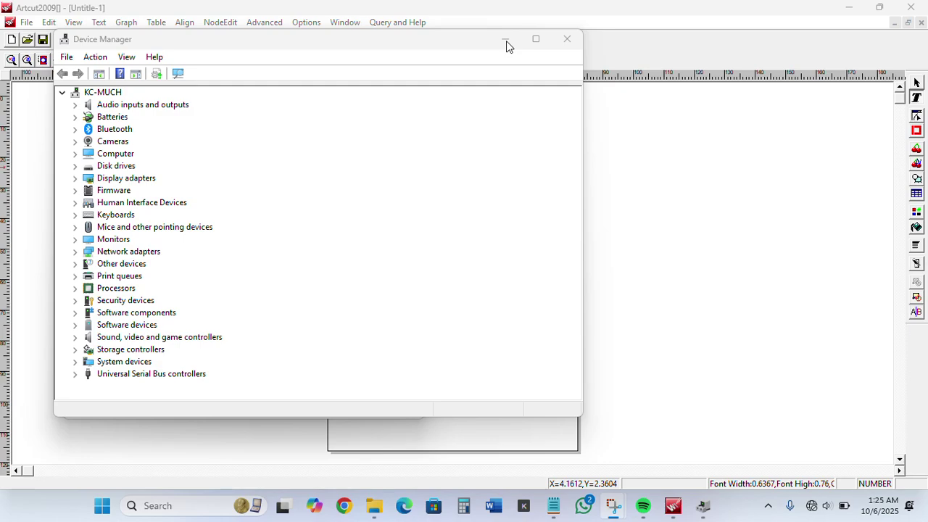
left_click(324, 44)
left_click_drag(323, 44, 326, 57)
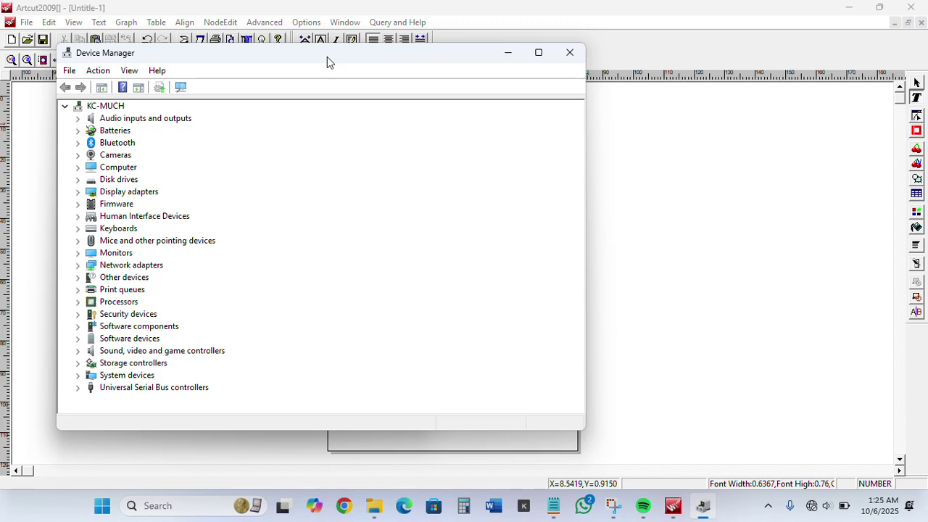
left_click(506, 55)
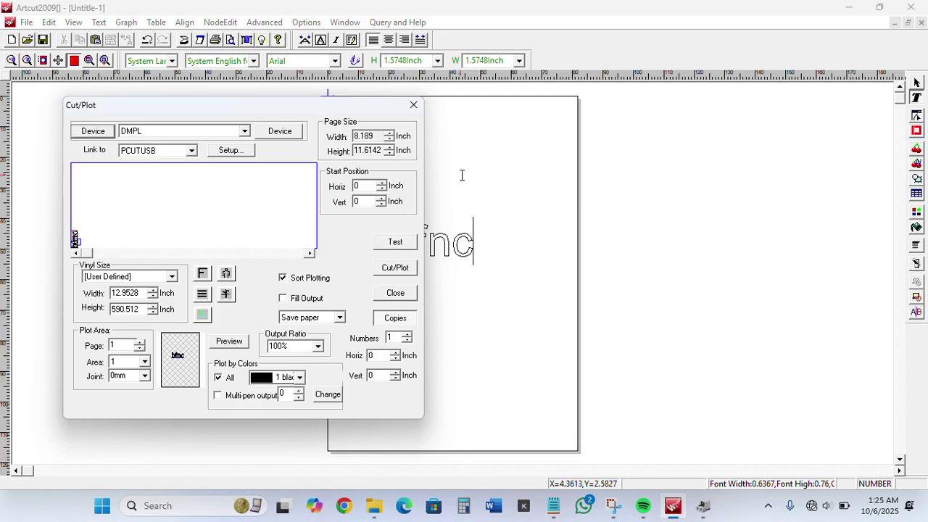
left_click(192, 153)
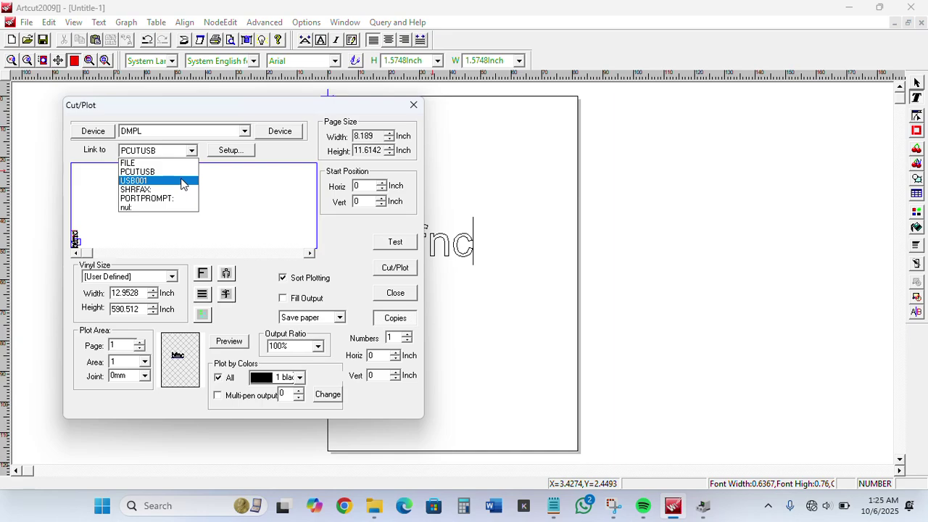
left_click(182, 181)
- In the plotter's port setup, try the COM port type, choose the installed USB001 port and add a File-type port
left_click(231, 150)
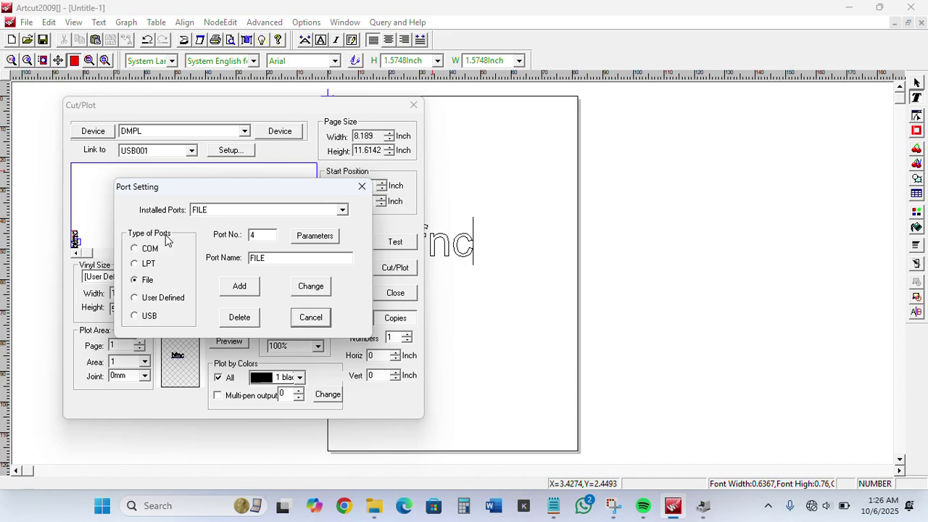
left_click(148, 250)
left_click(149, 250)
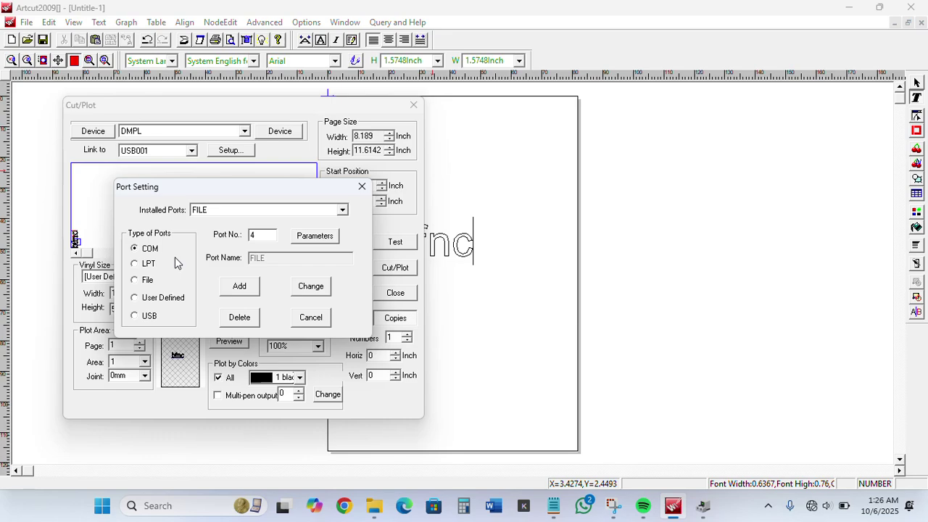
left_click(301, 209)
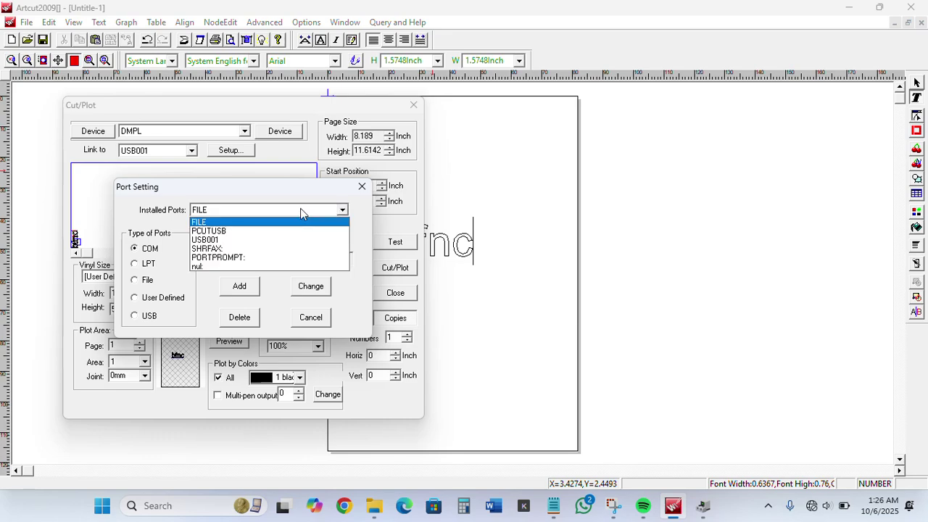
left_click(271, 240)
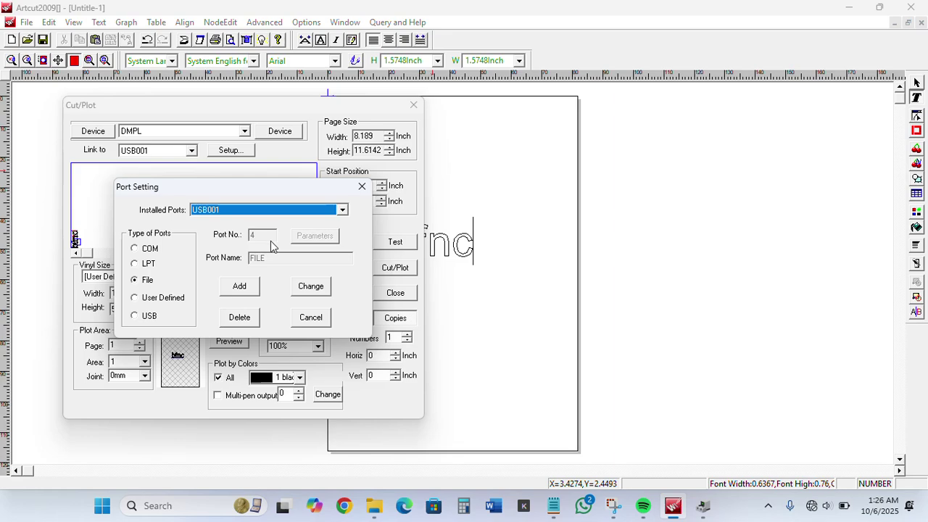
left_click(245, 287)
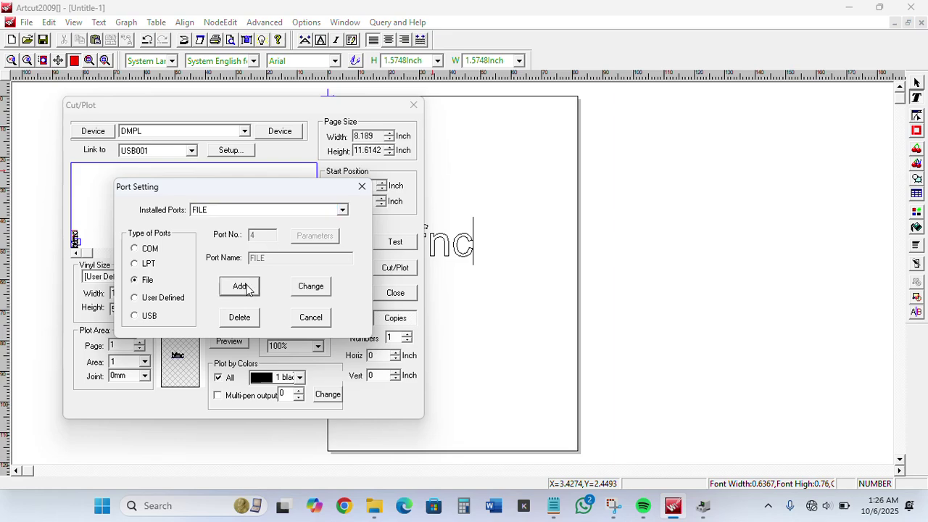
- Select the installed USB001 port again, set the port type to COM and apply the change
left_click(287, 210)
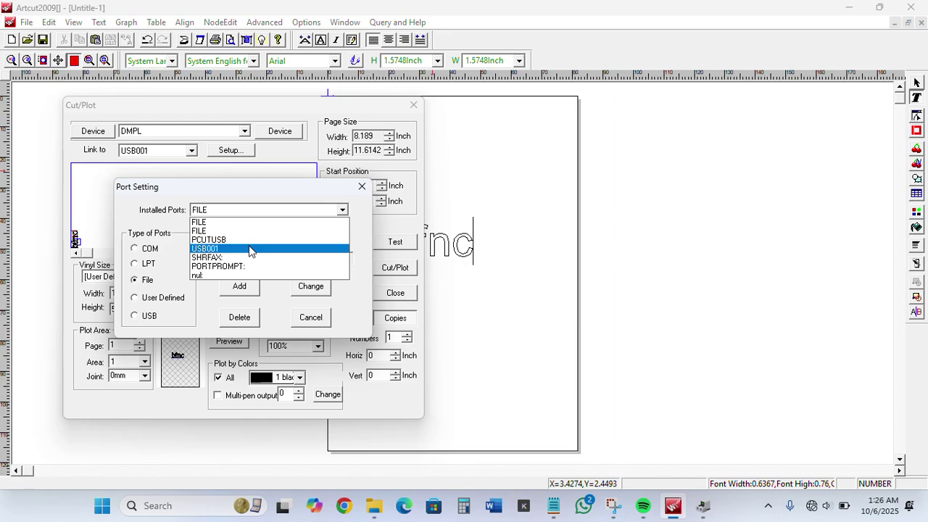
left_click(249, 249)
left_click(148, 249)
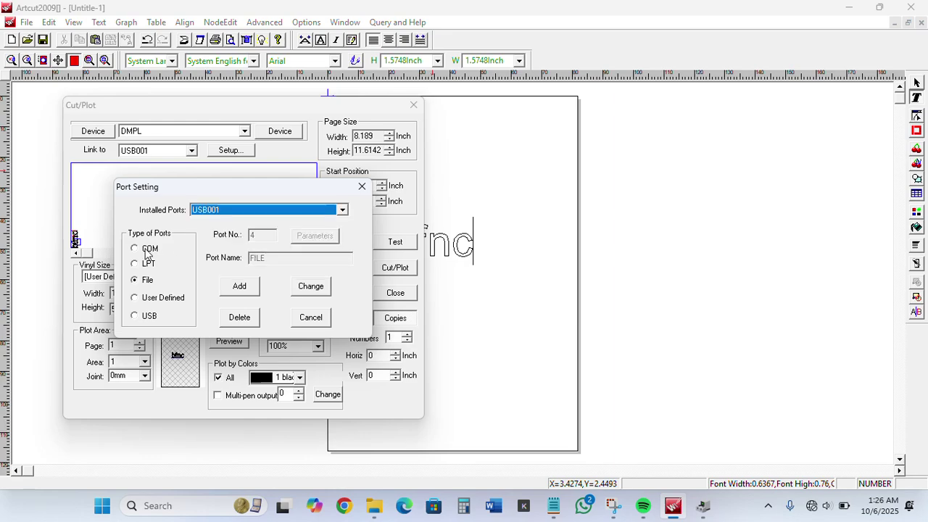
left_click(322, 291)
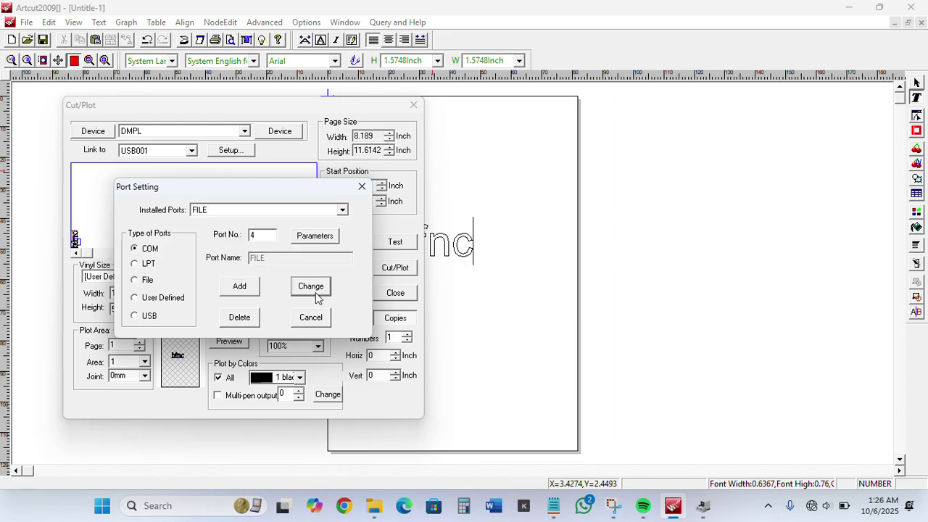
- Review and accept the serial parameters of COM port 4, and close the port settings
left_click(315, 235)
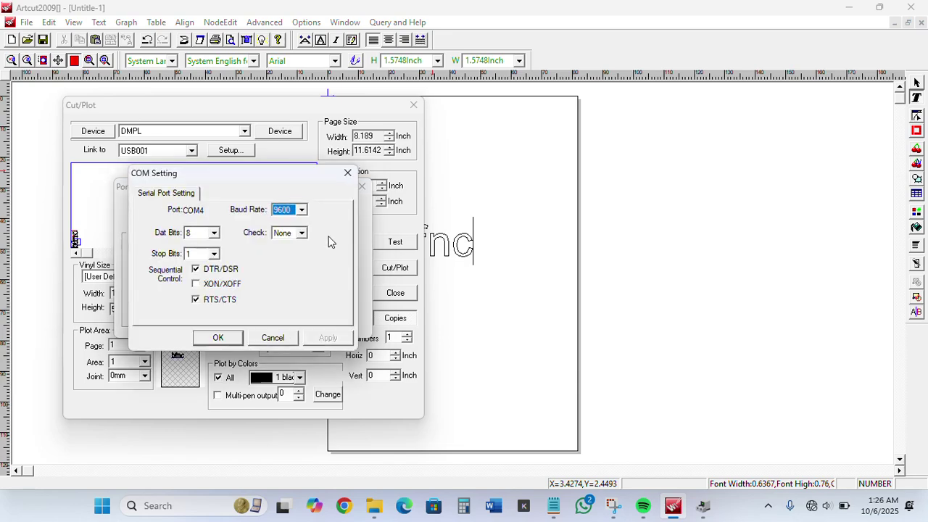
left_click(219, 337)
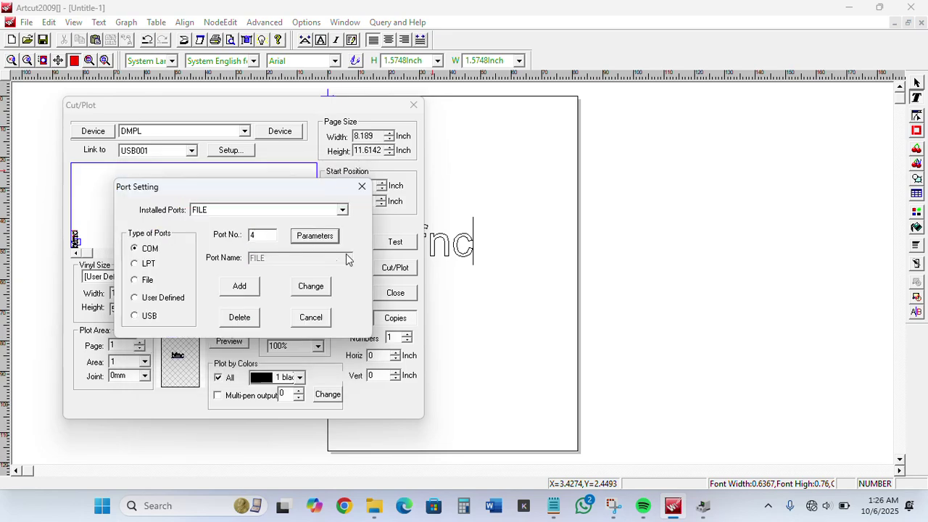
left_click(362, 187)
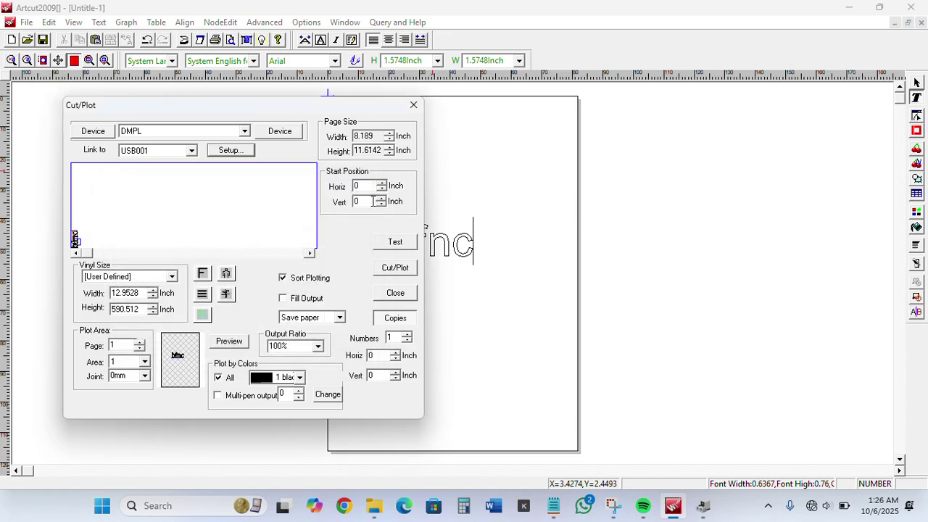
- Send the Cut/Plot job to the cutter output and set its port to USB001
left_click(396, 268)
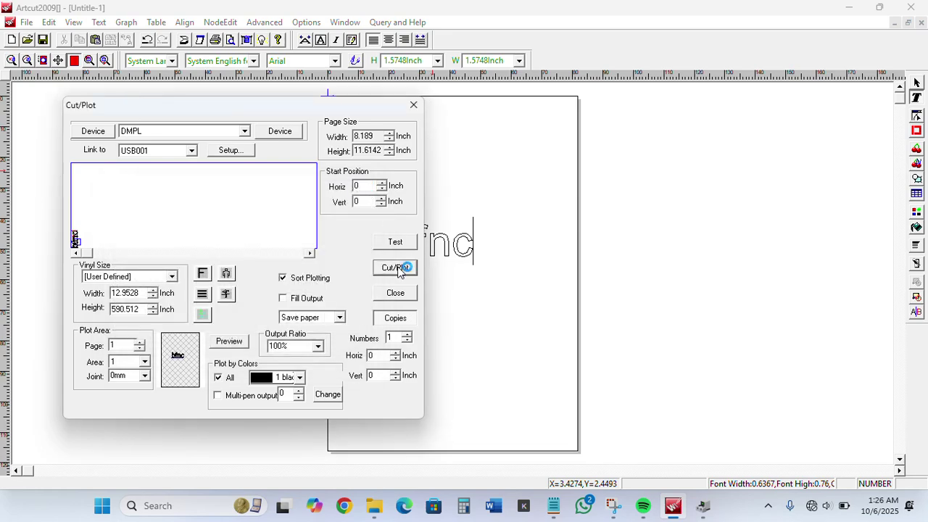
left_click(445, 272)
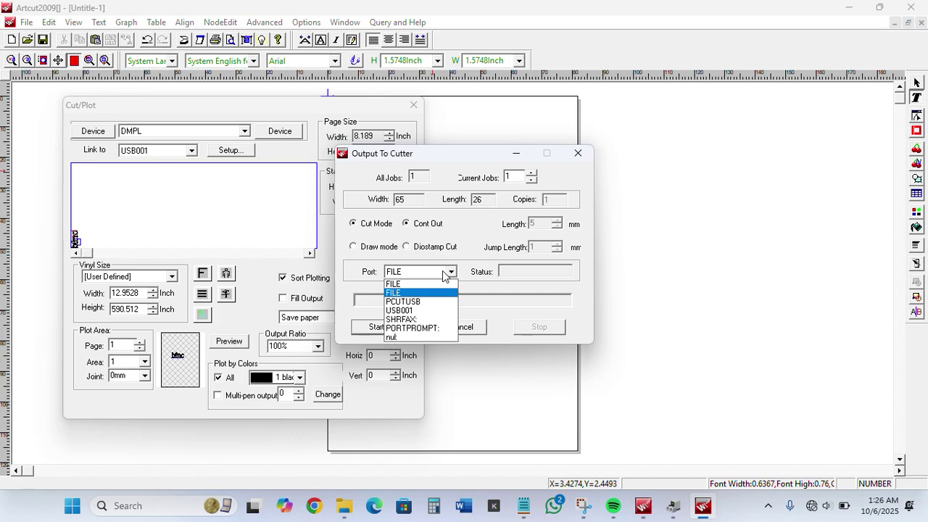
left_click(430, 310)
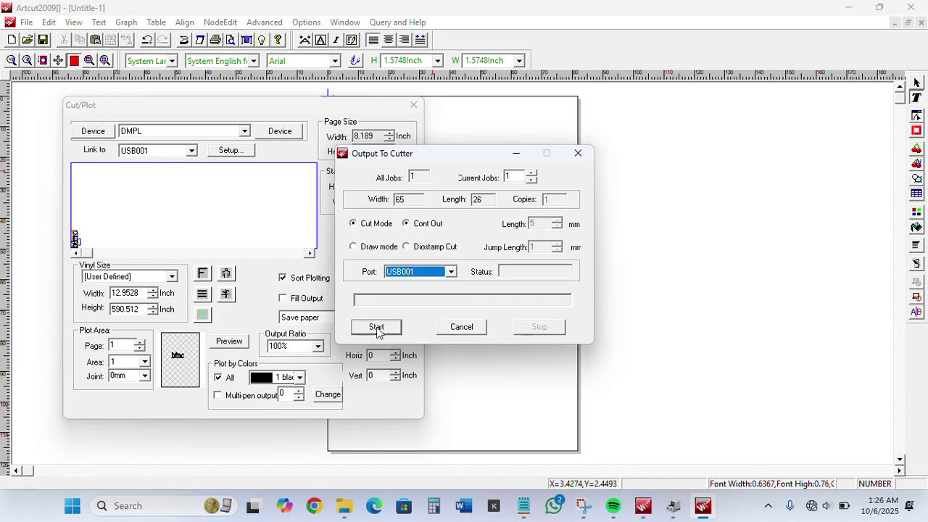